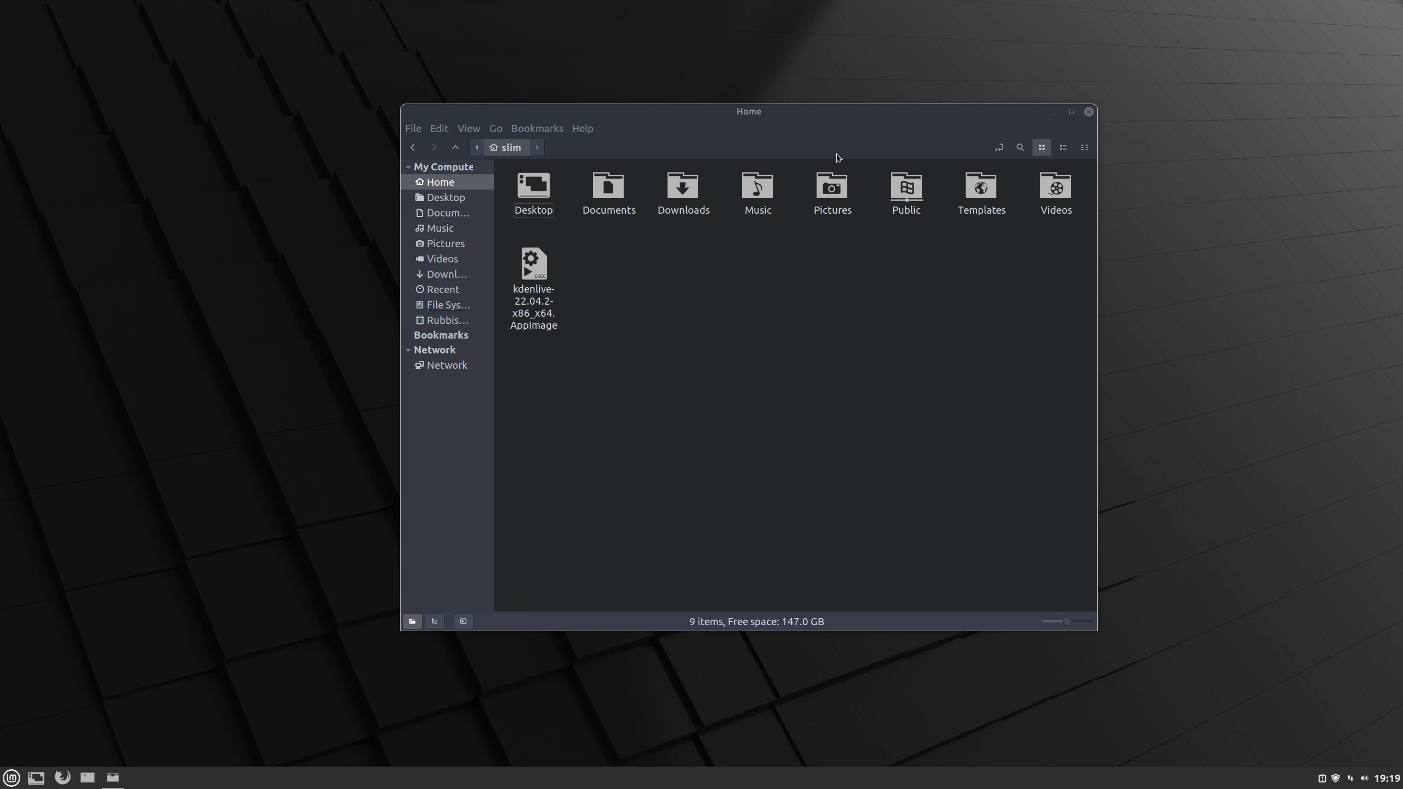
Reposition the Home window on the desktop and widen its sidebar until the full place names fit
drag(820, 119, 726, 104)
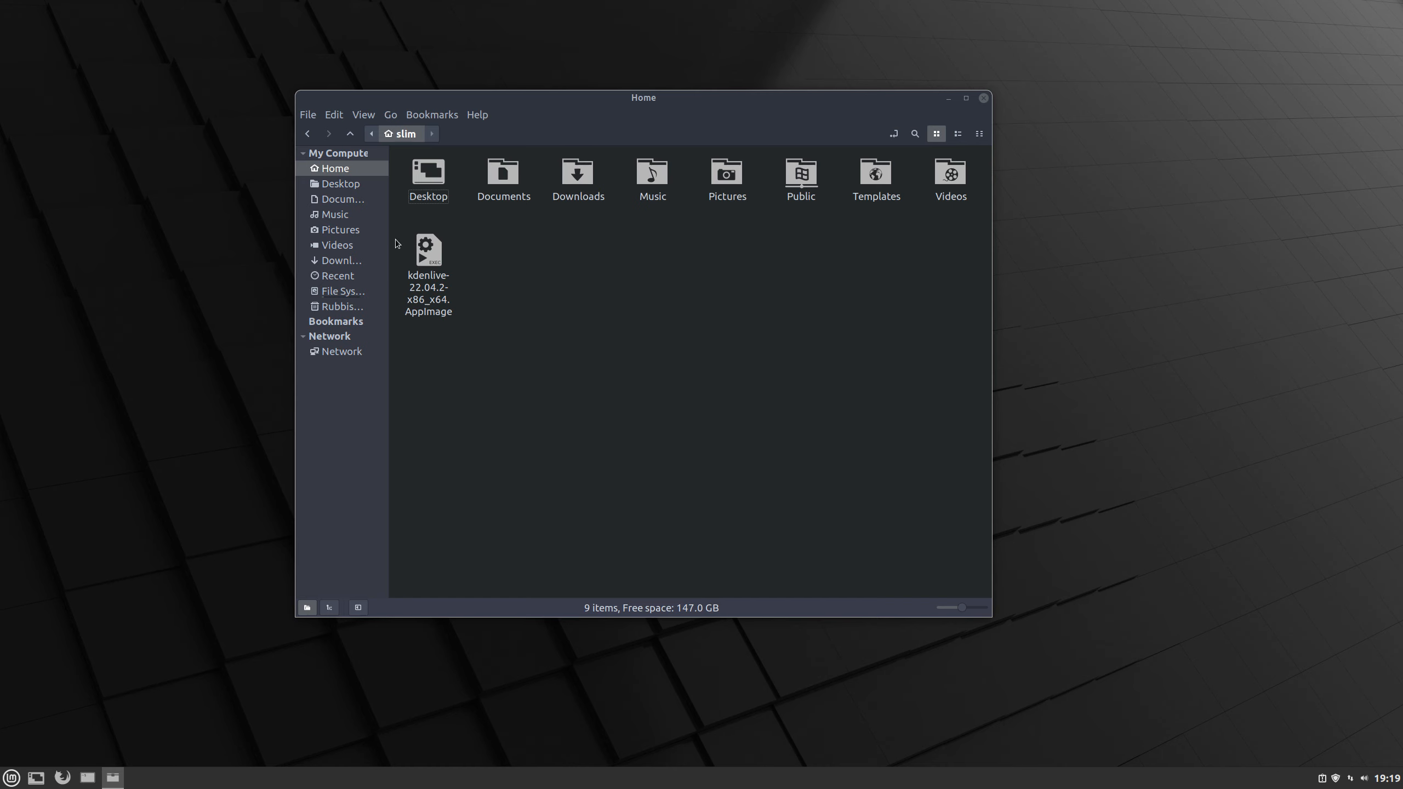
drag(388, 238, 440, 236)
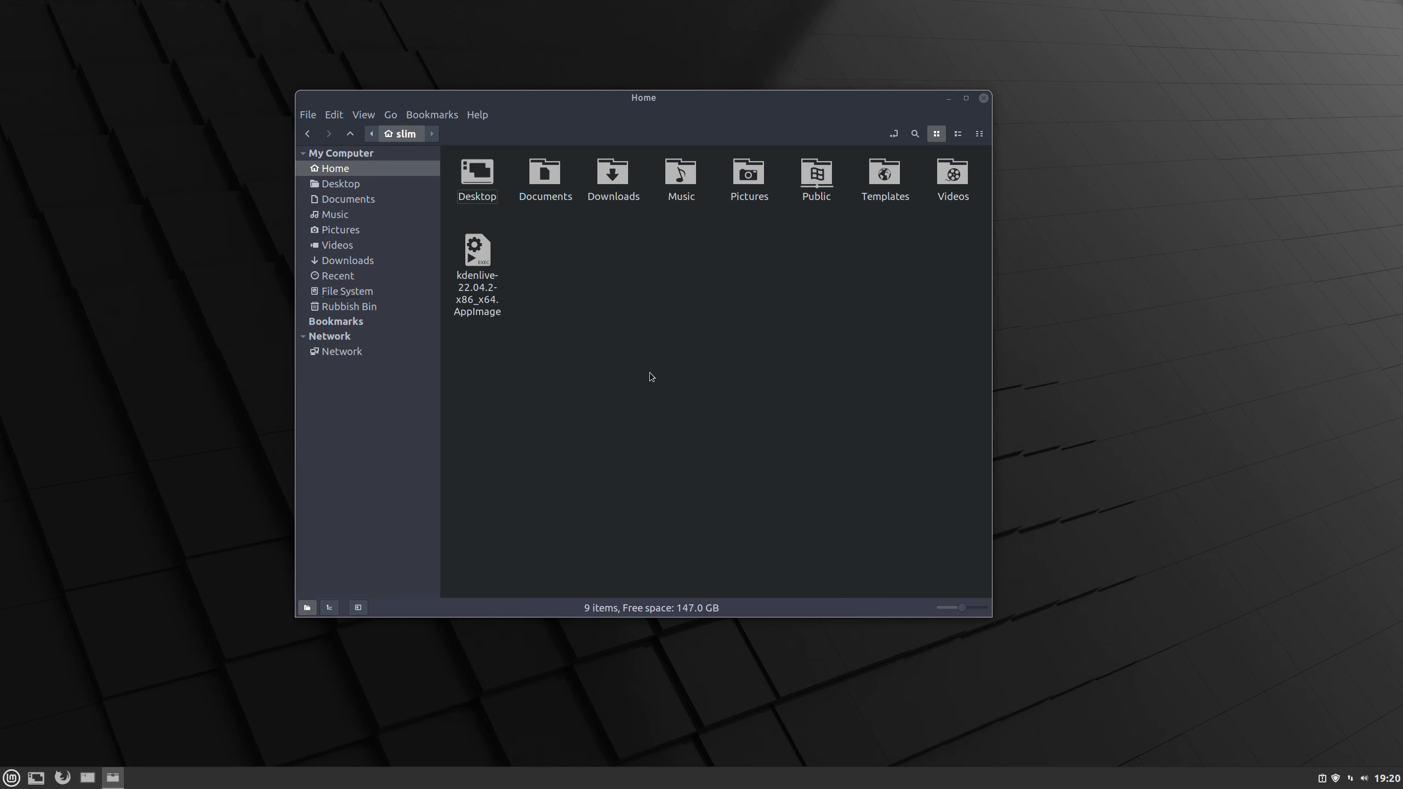
Check in the properties of kdenlive-22.04.2-x86_x64.AppImage whether executing the file as a program is allowed
right_click(485, 256)
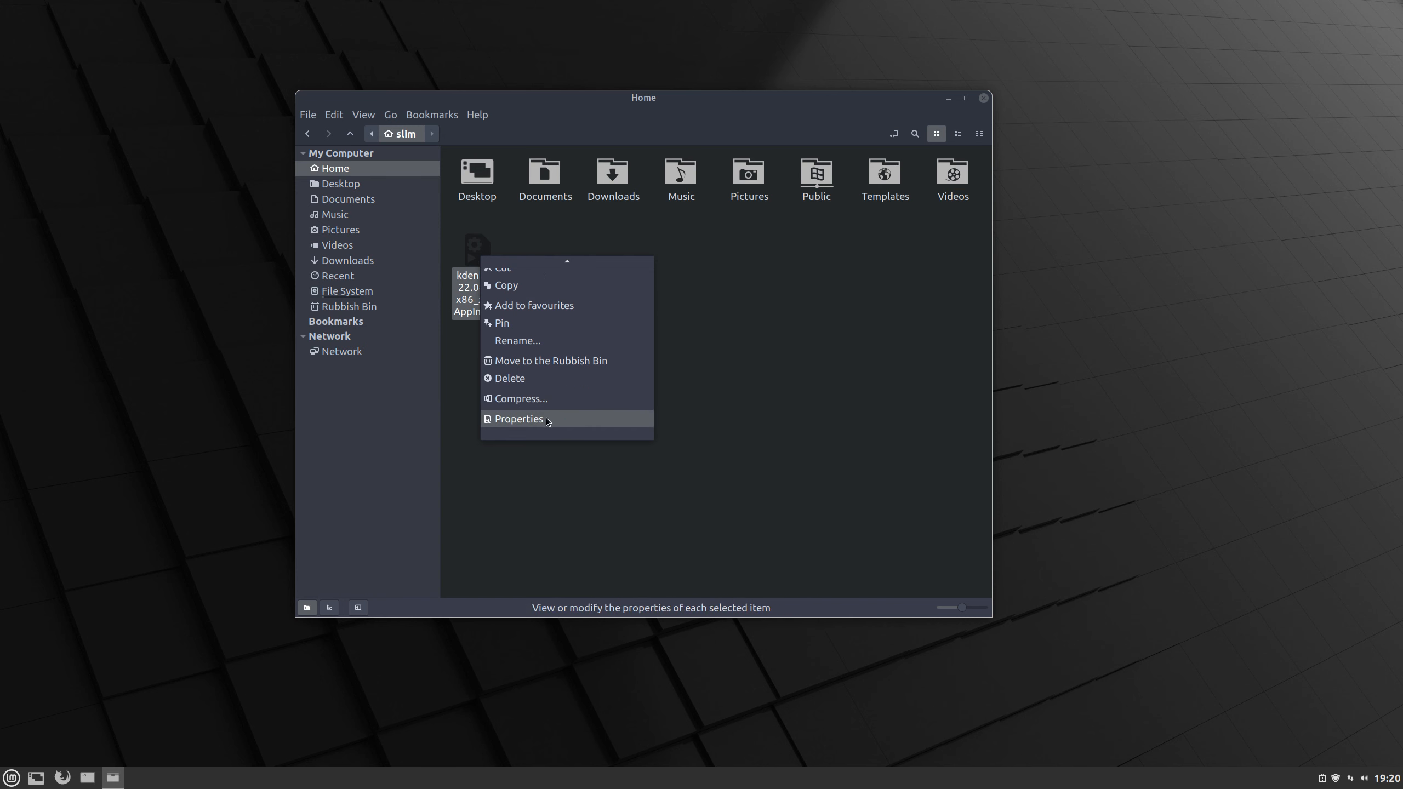
click(546, 416)
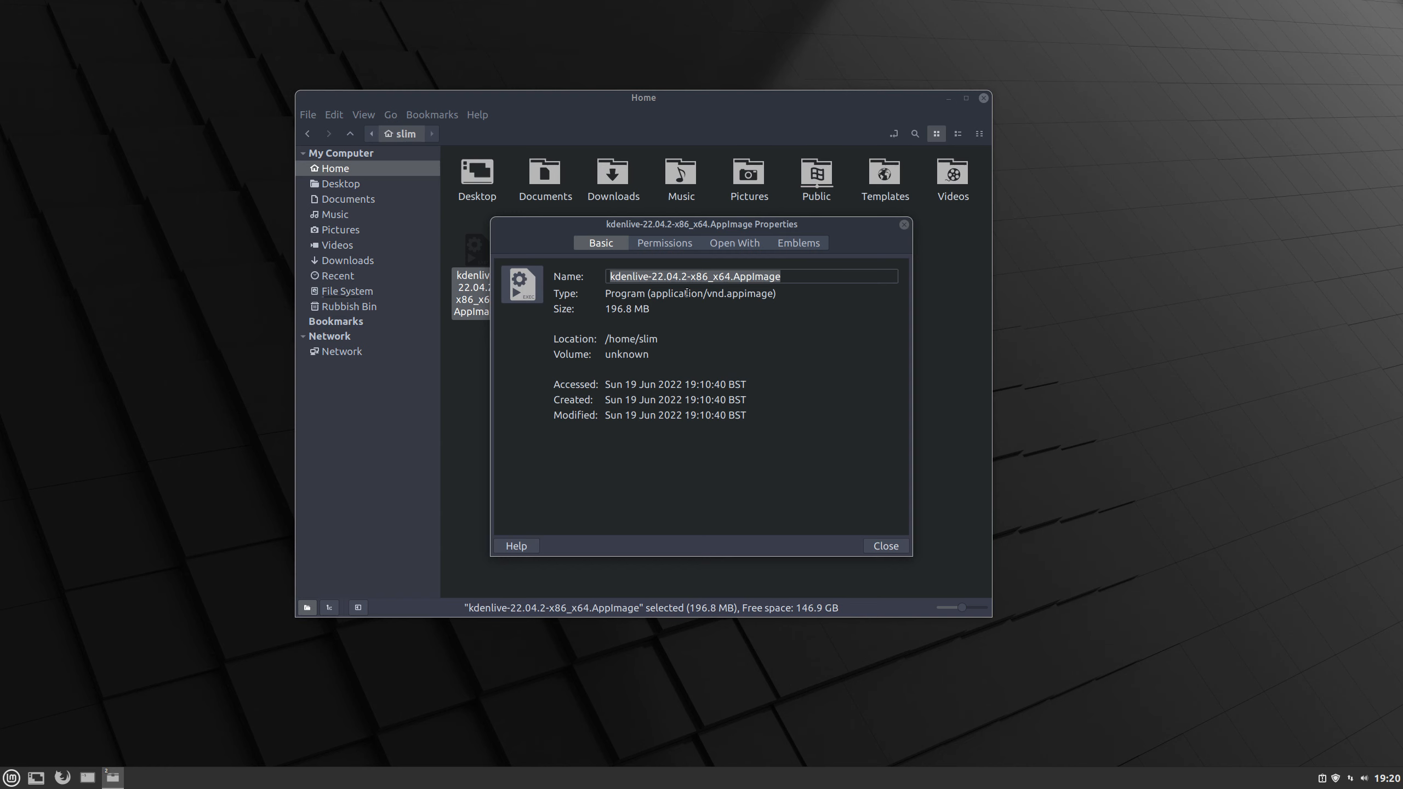
click(673, 245)
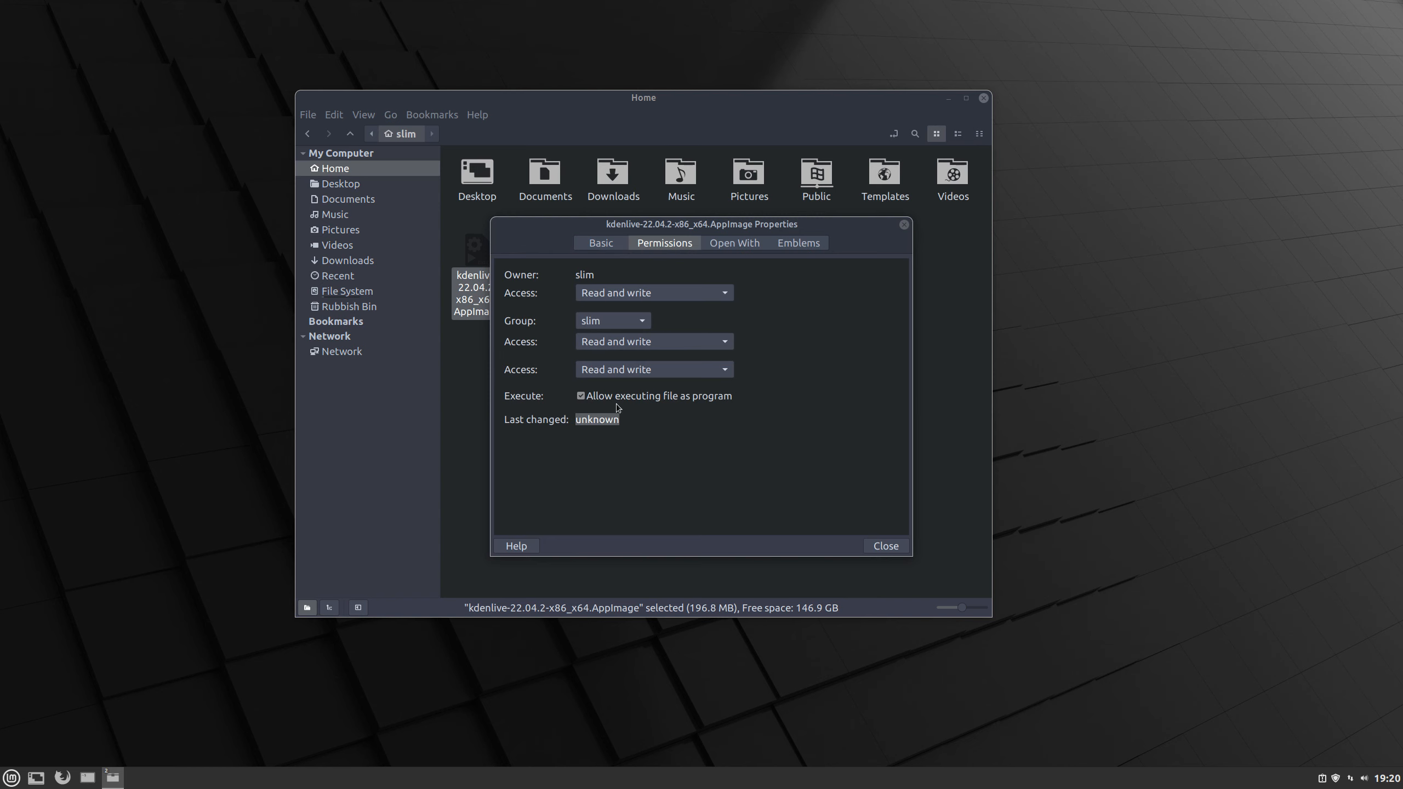
click(885, 546)
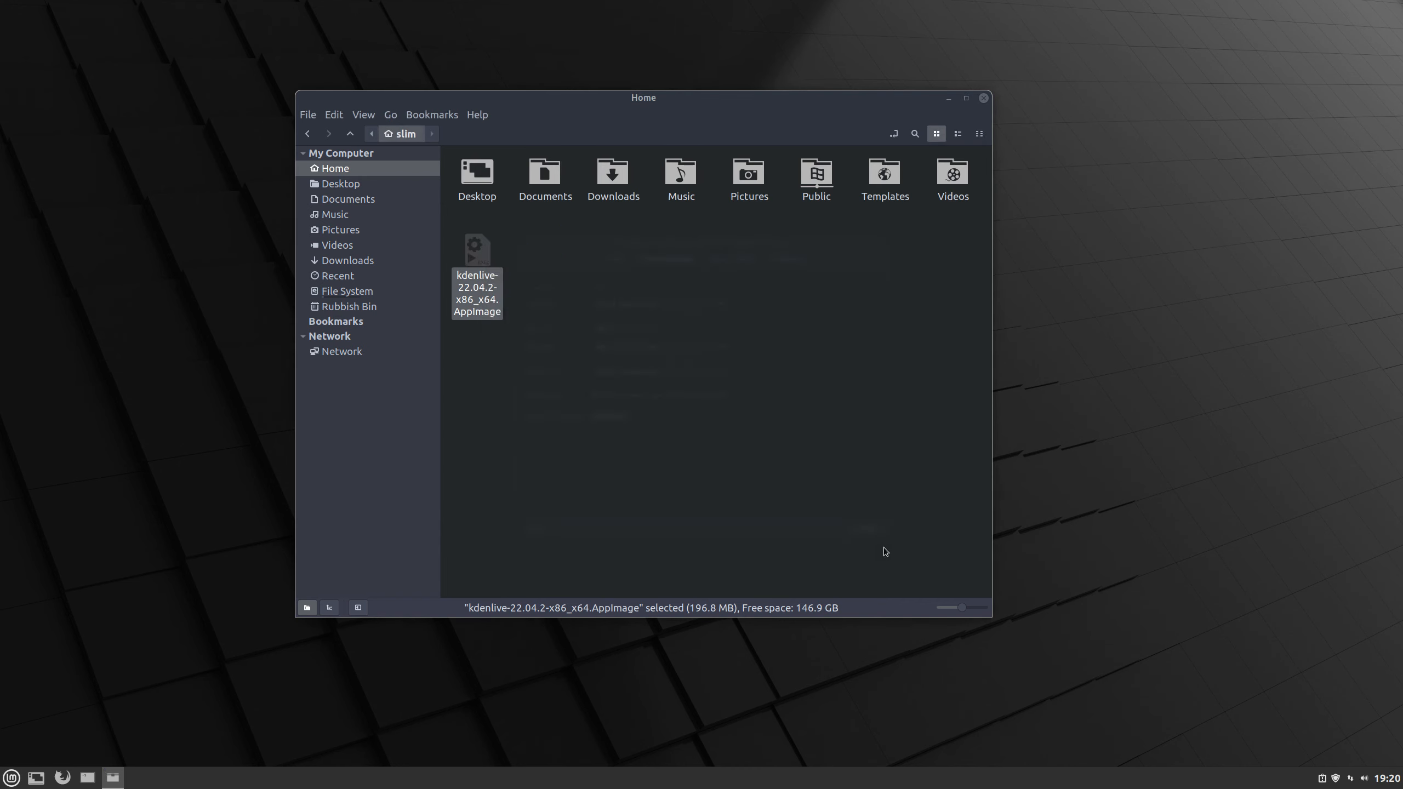
click(621, 394)
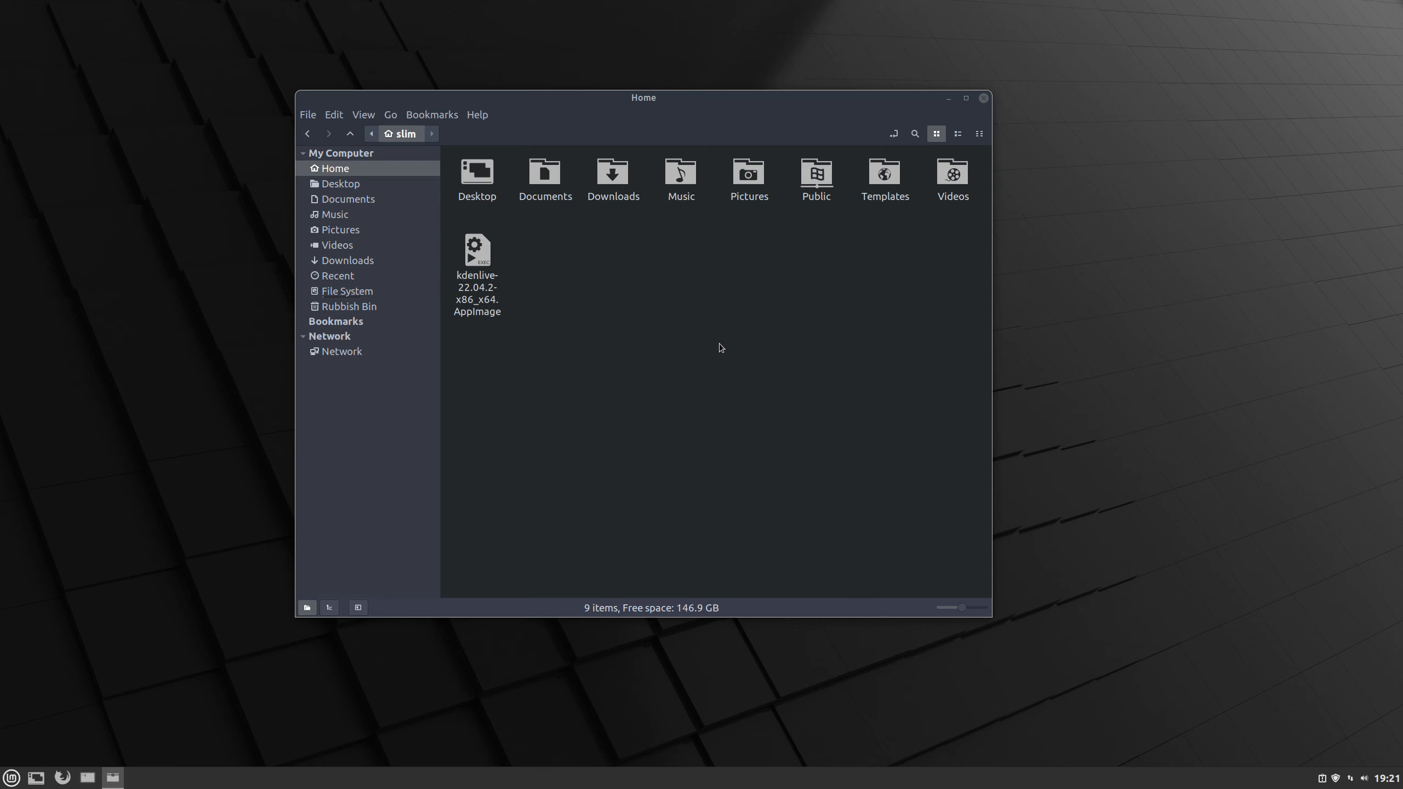
Show hidden files in the home folder and create a new folder there named .AppImages
key(ctrl+h)
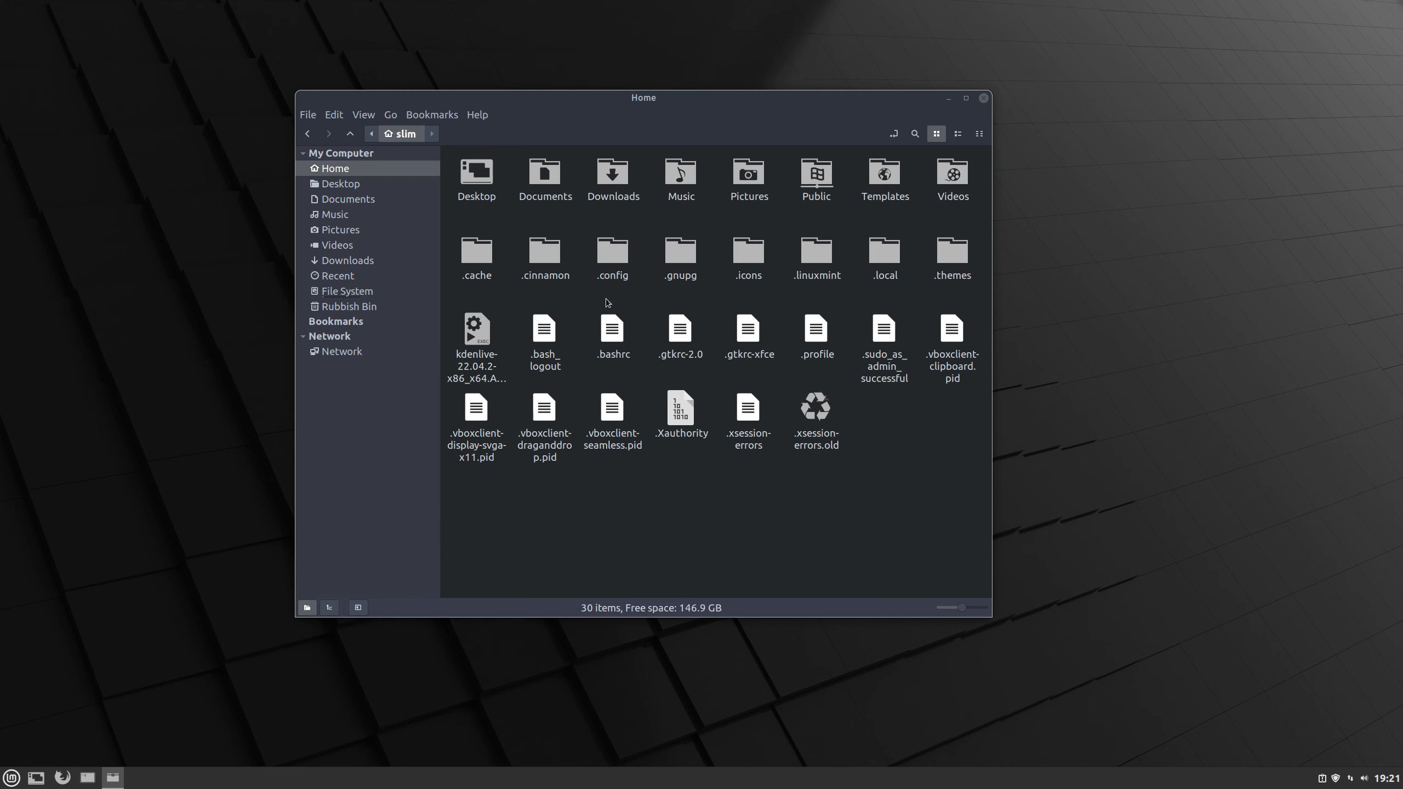
right_click(635, 301)
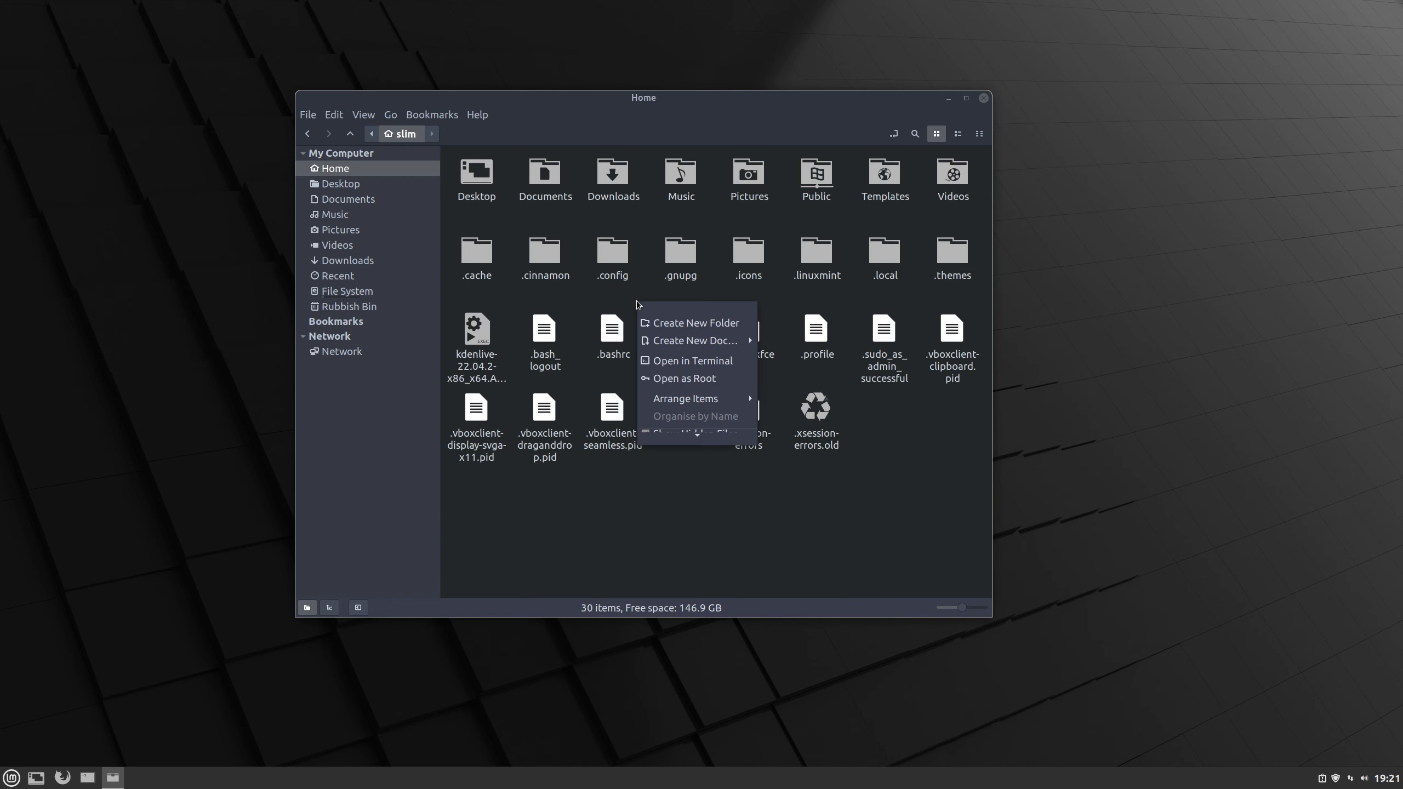
click(683, 326)
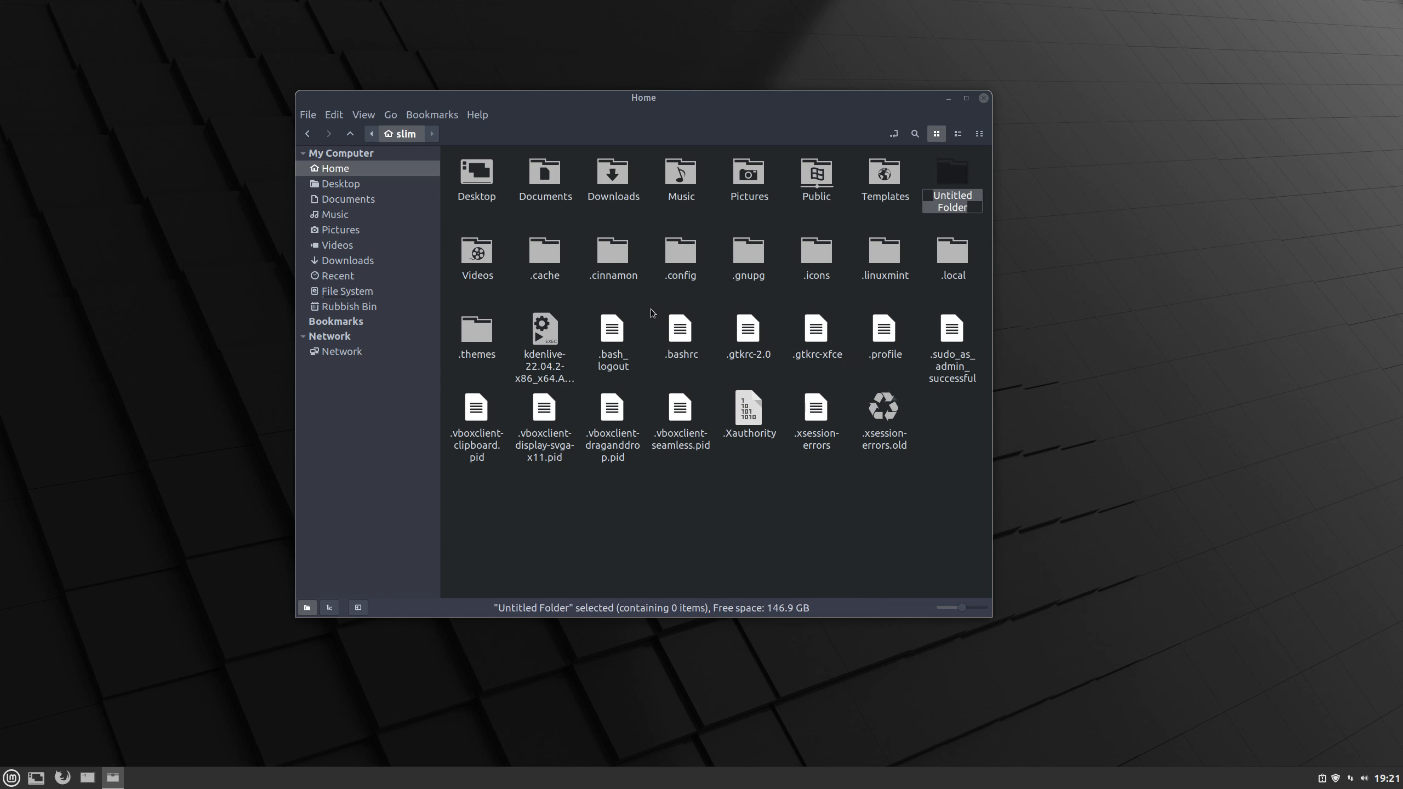
text(.A)
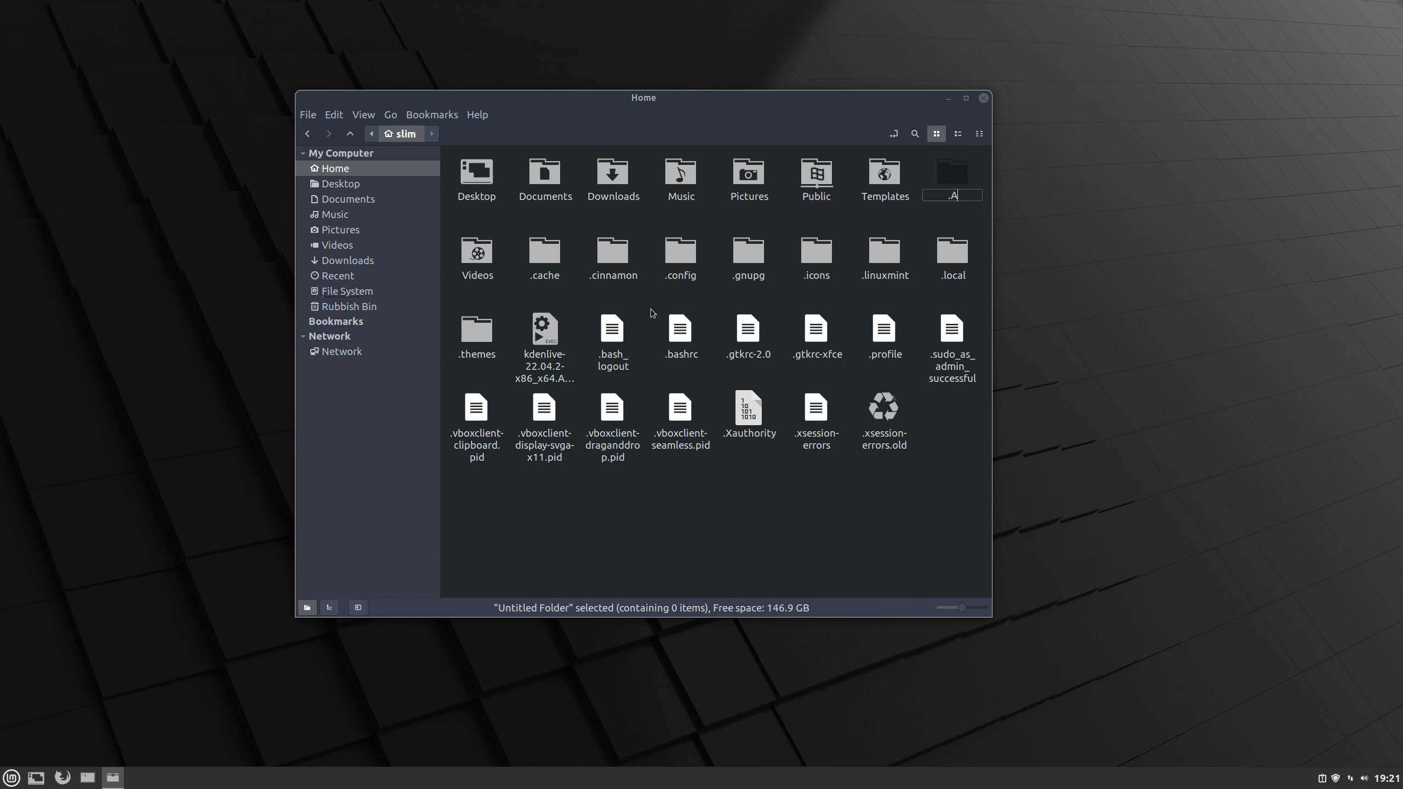
text(ppImages)
key(Return)
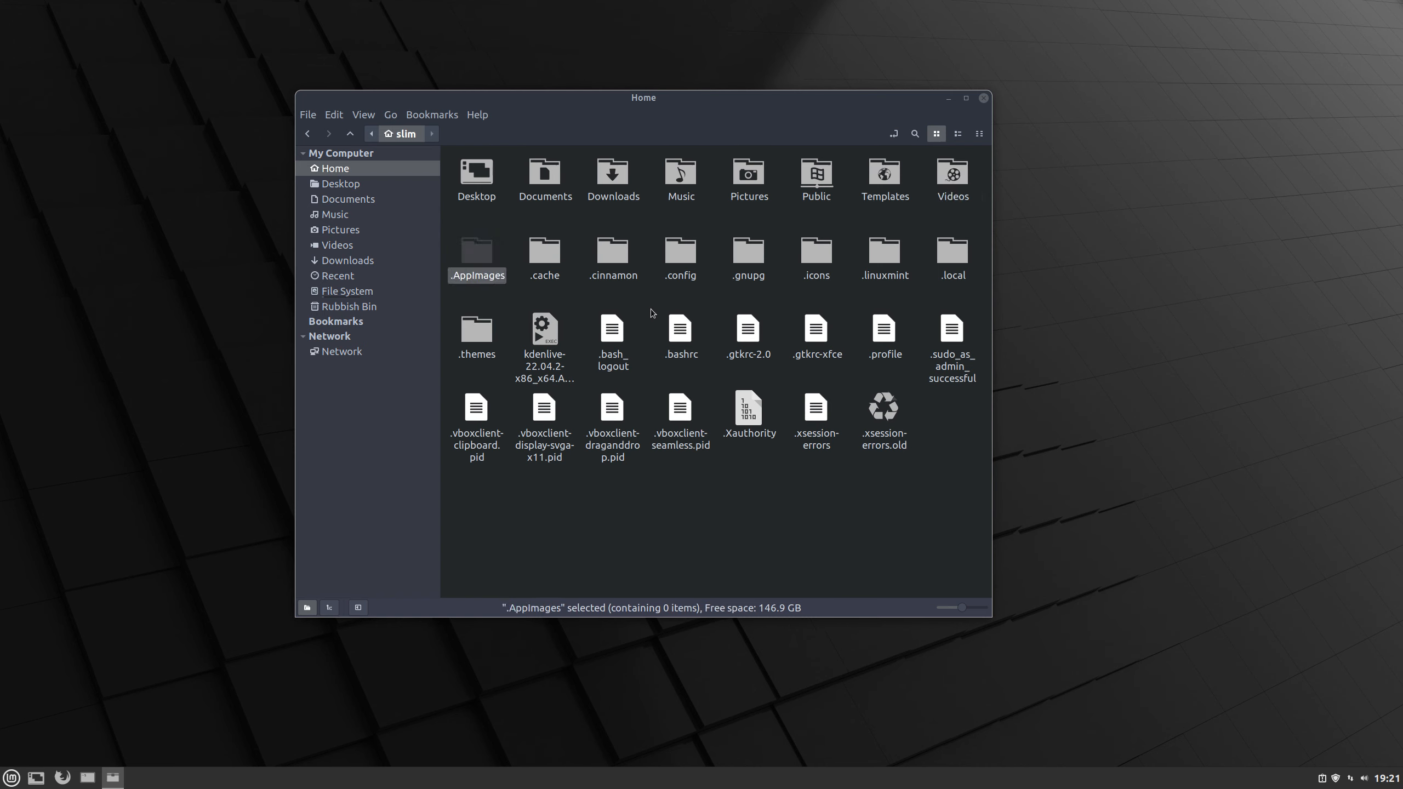
Move kdenlive-22.04.2-x86_x64.AppImage from the home folder into the .AppImages folder
click(543, 336)
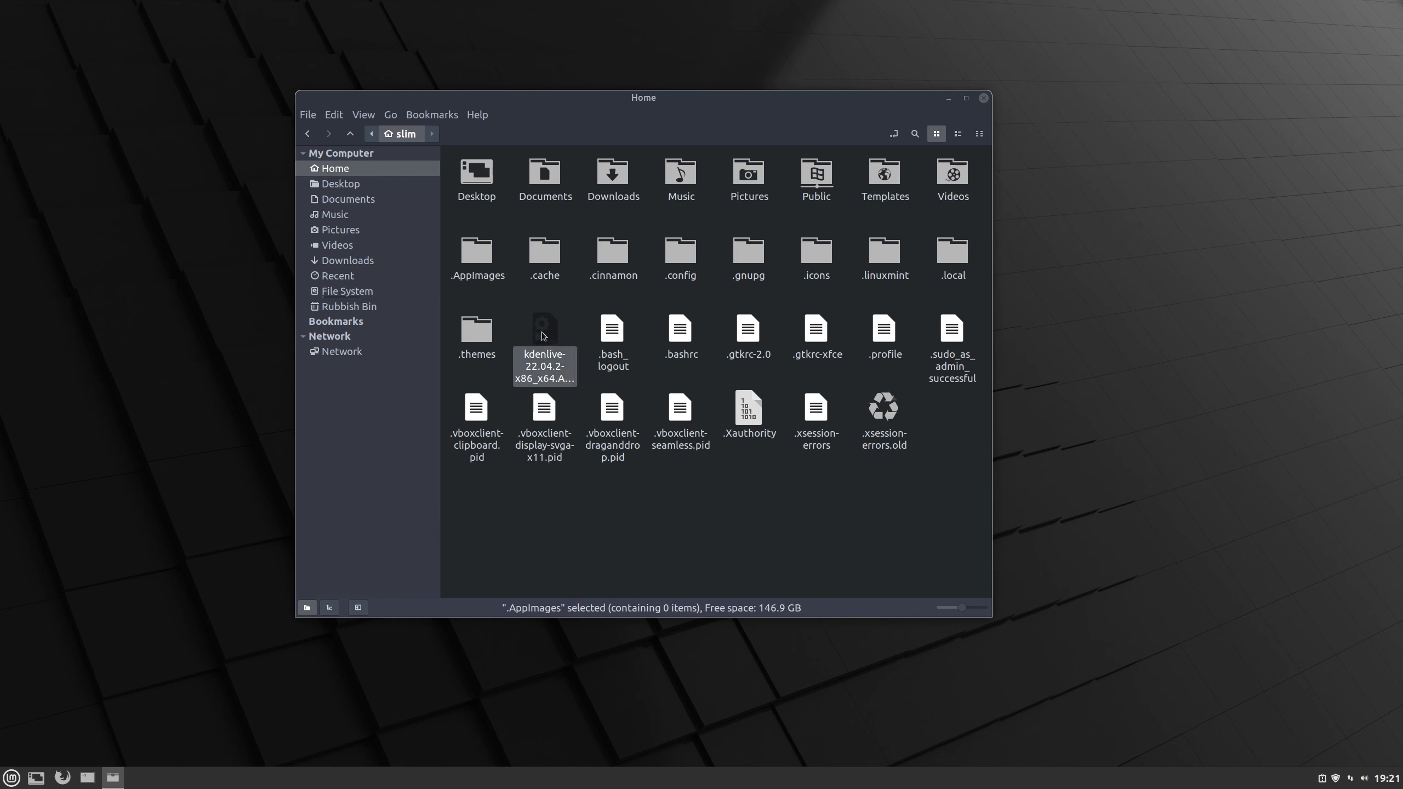
right_click(543, 334)
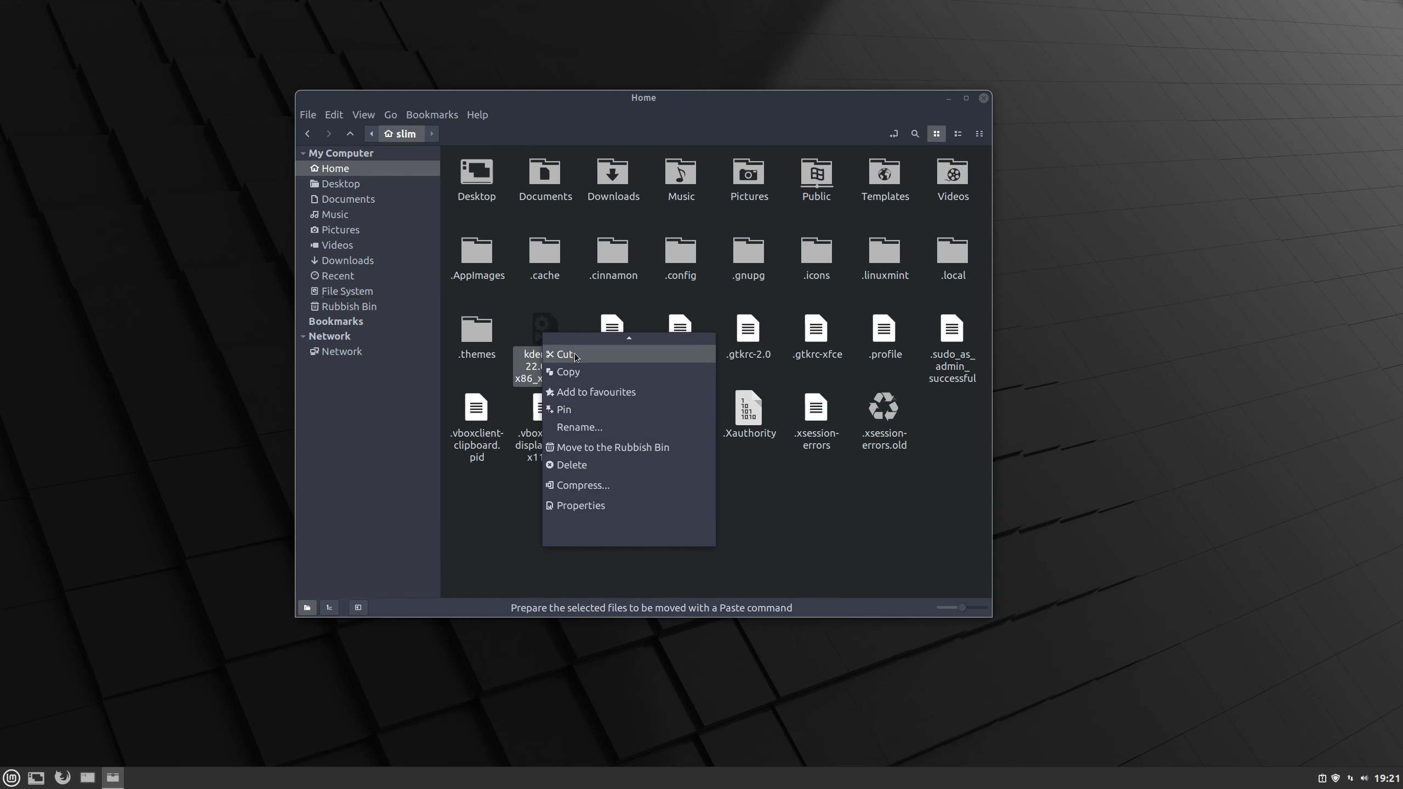
click(575, 357)
right_click(475, 253)
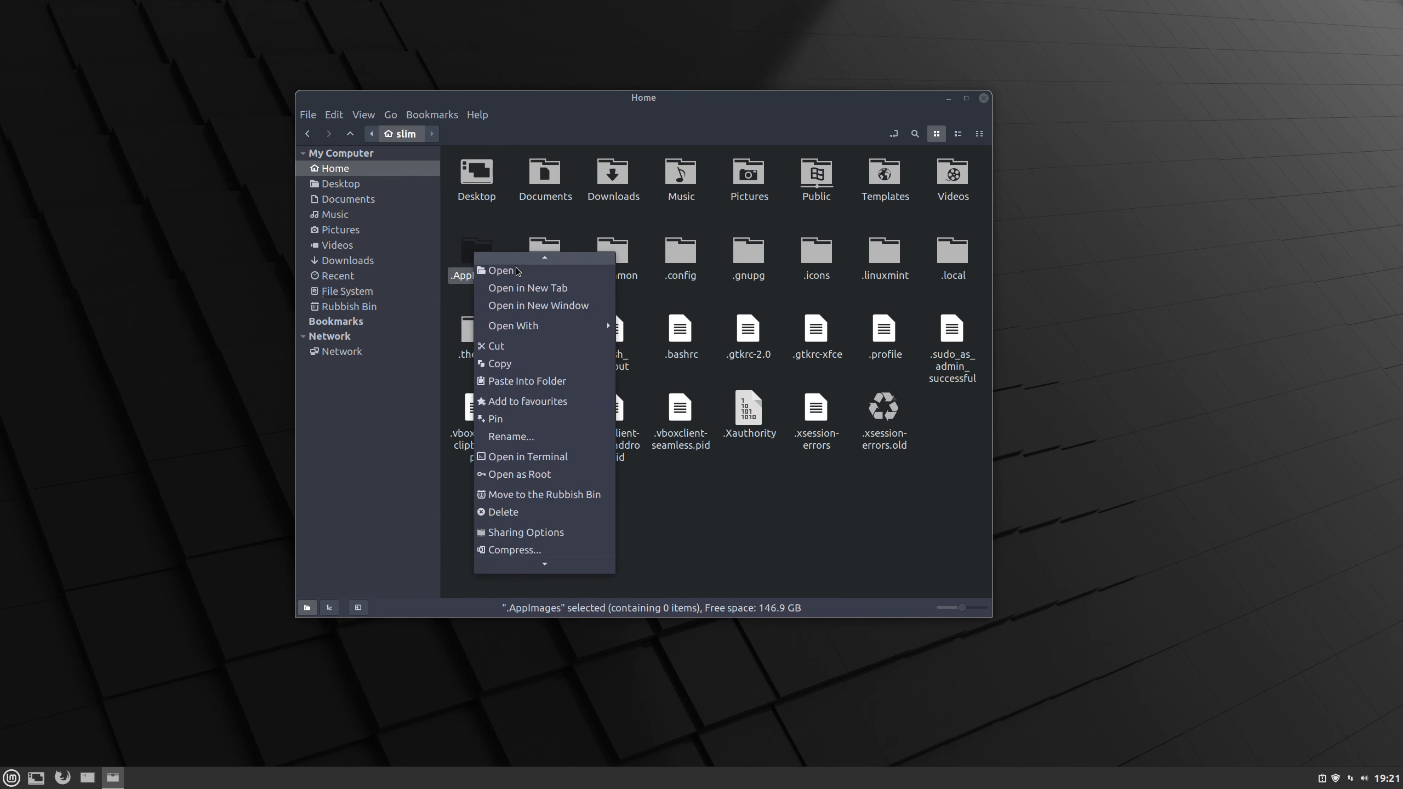
click(532, 376)
Create a folder named Kdenlive inside the .AppImages folder
double_click(477, 259)
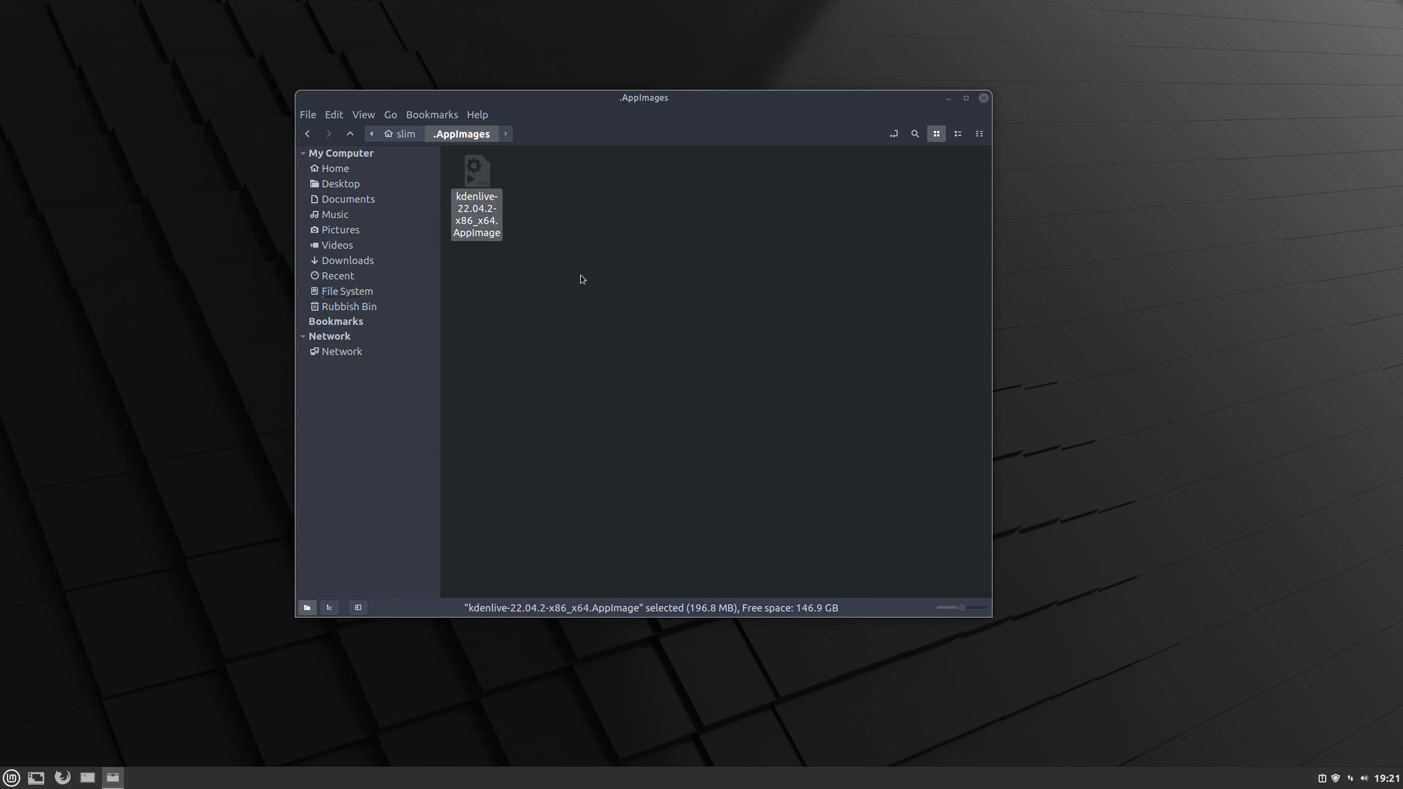
click(574, 201)
right_click(557, 178)
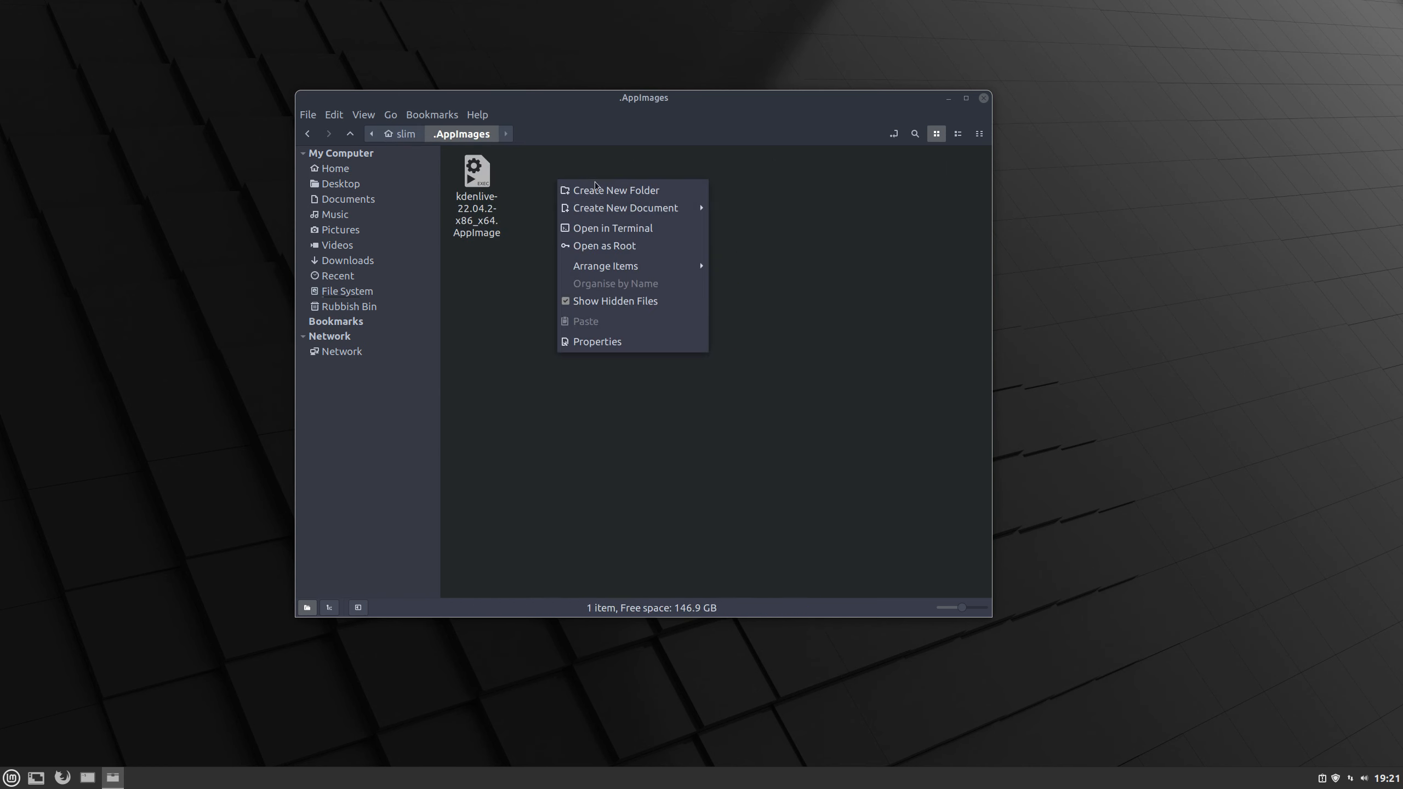
click(602, 191)
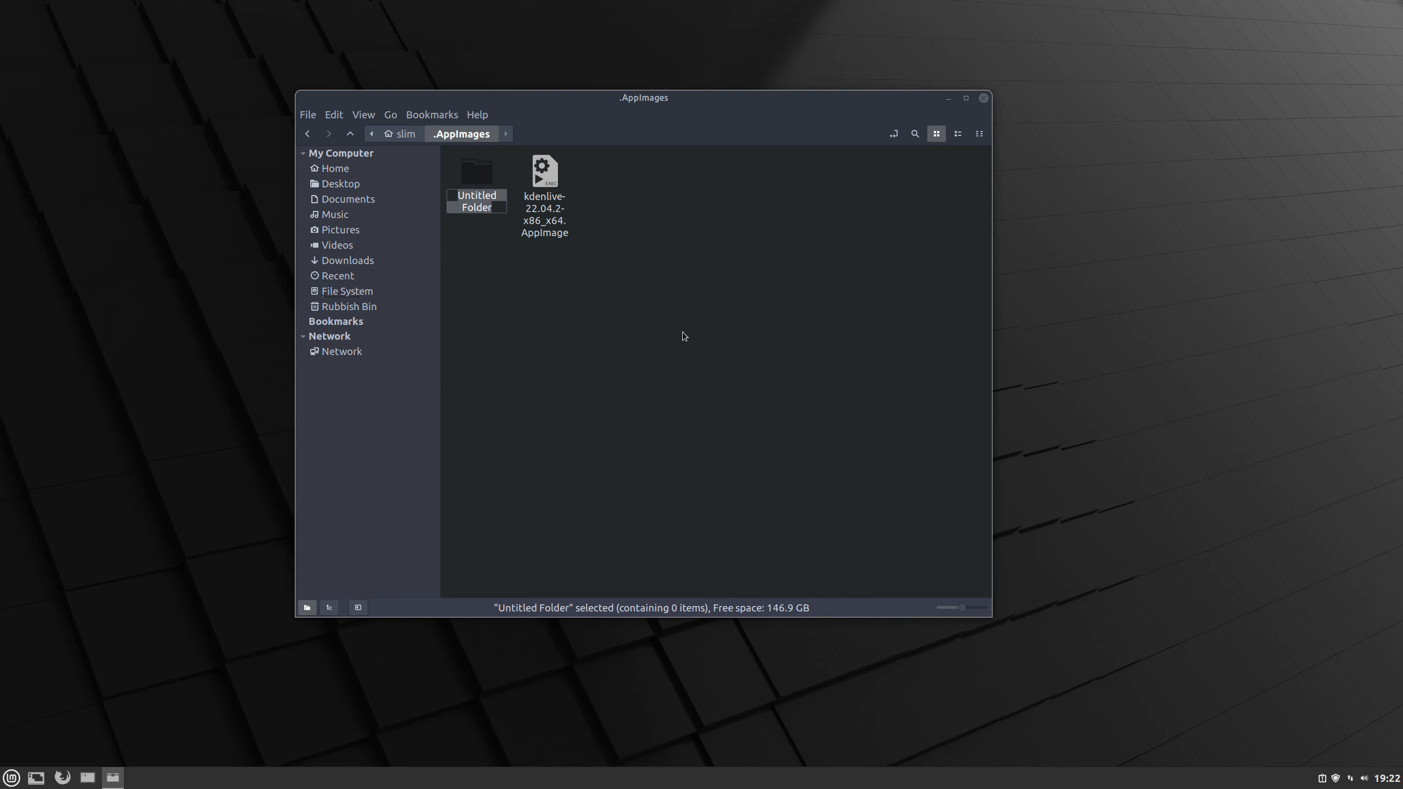
text(Kd)
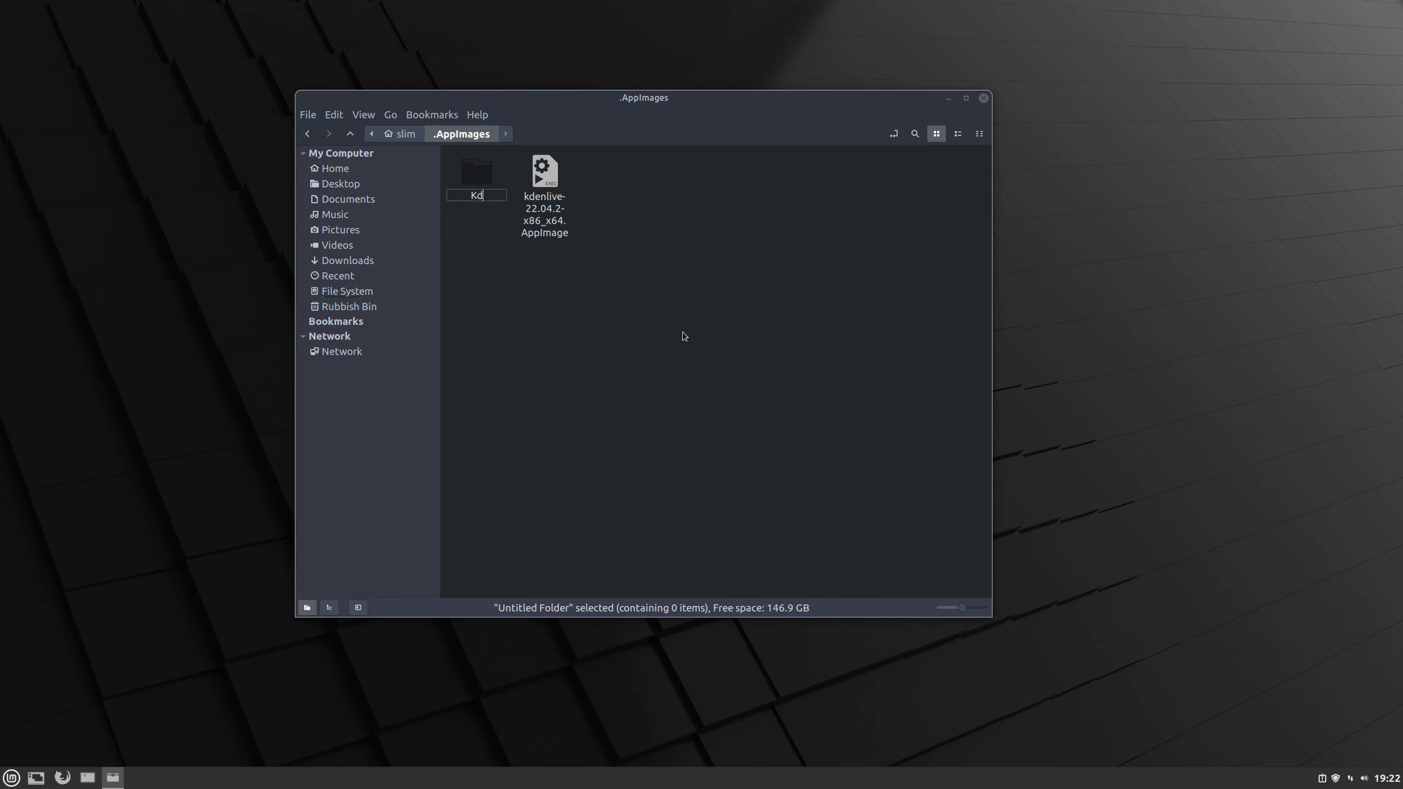
text(enlive)
key(Return)
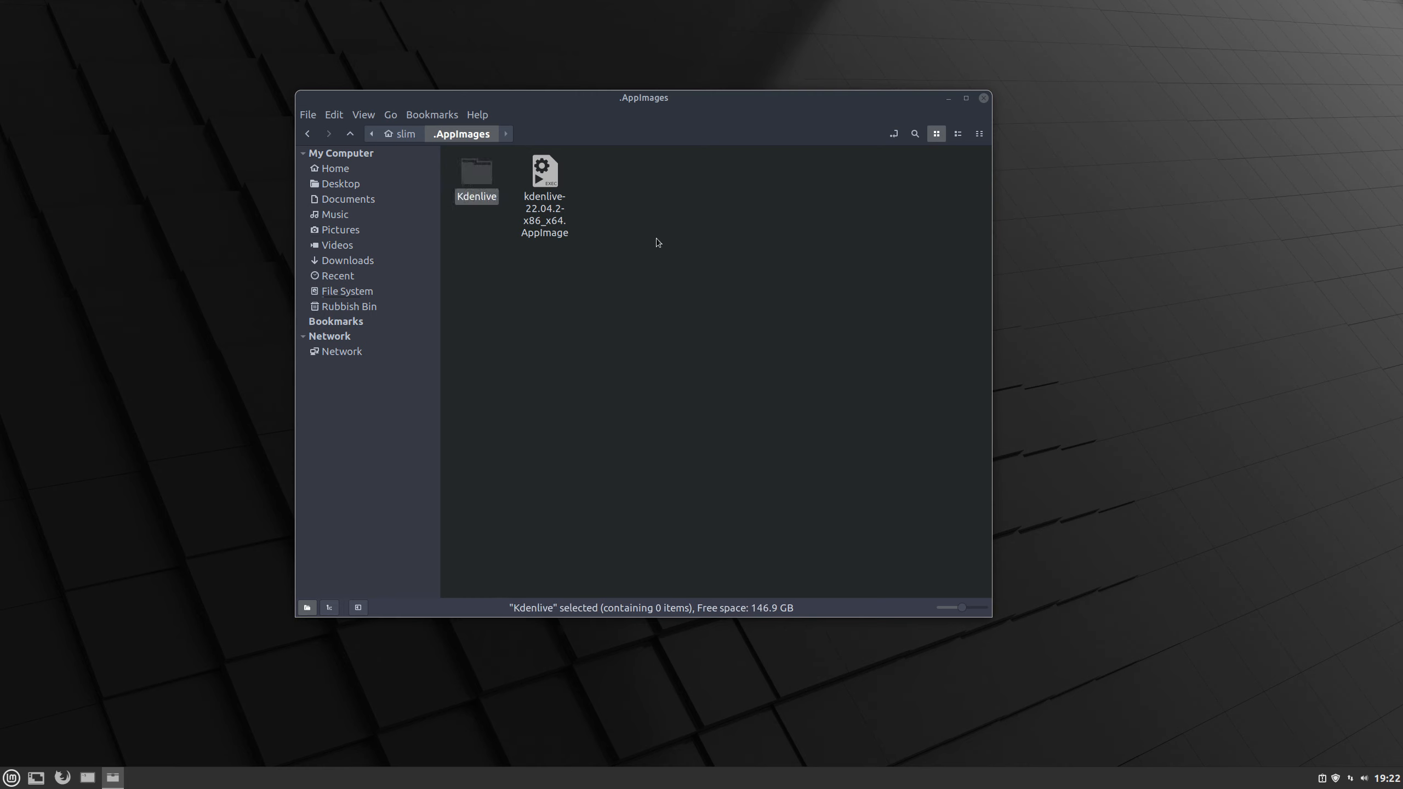
Move kdenlive-22.04.2-x86_x64.AppImage into the new Kdenlive folder
right_click(541, 176)
click(579, 231)
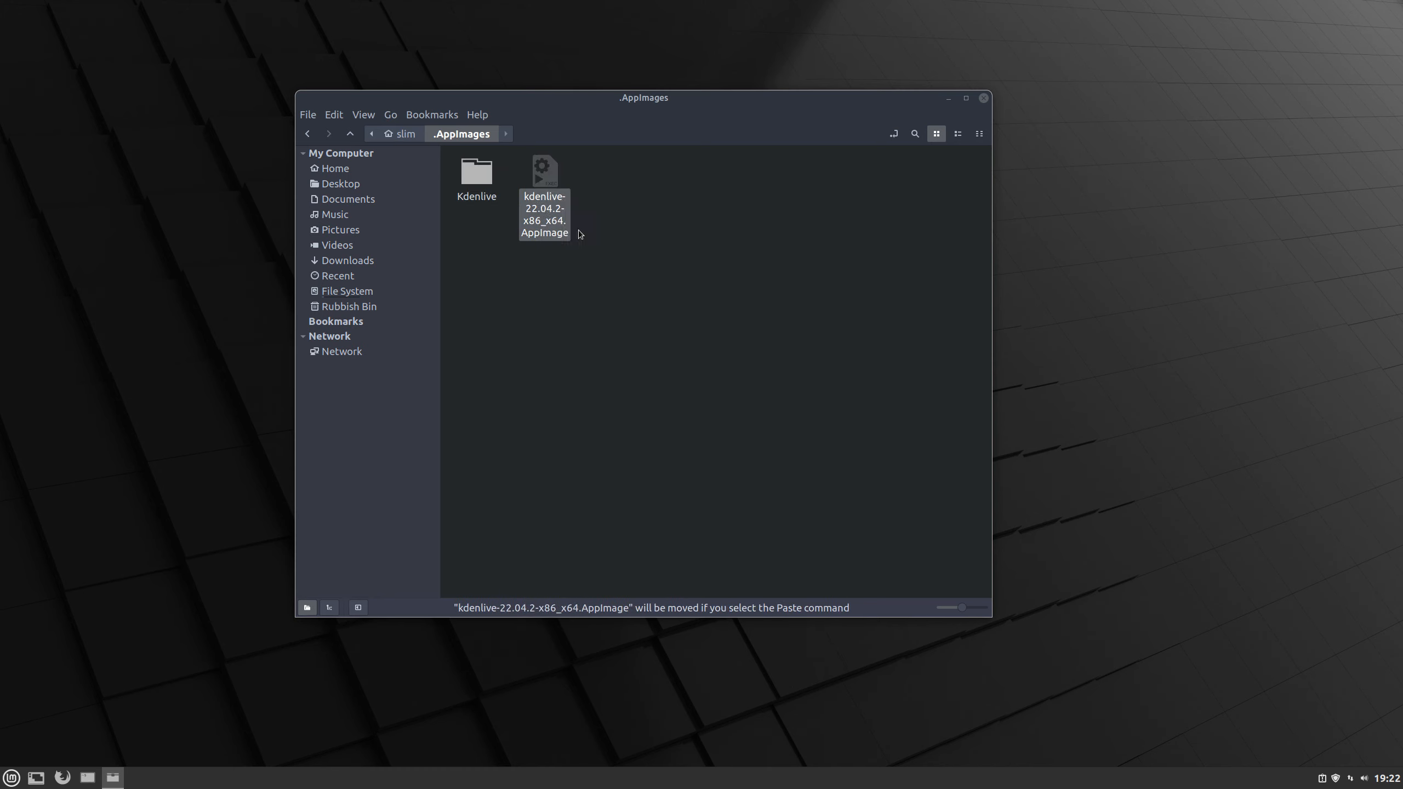
right_click(476, 173)
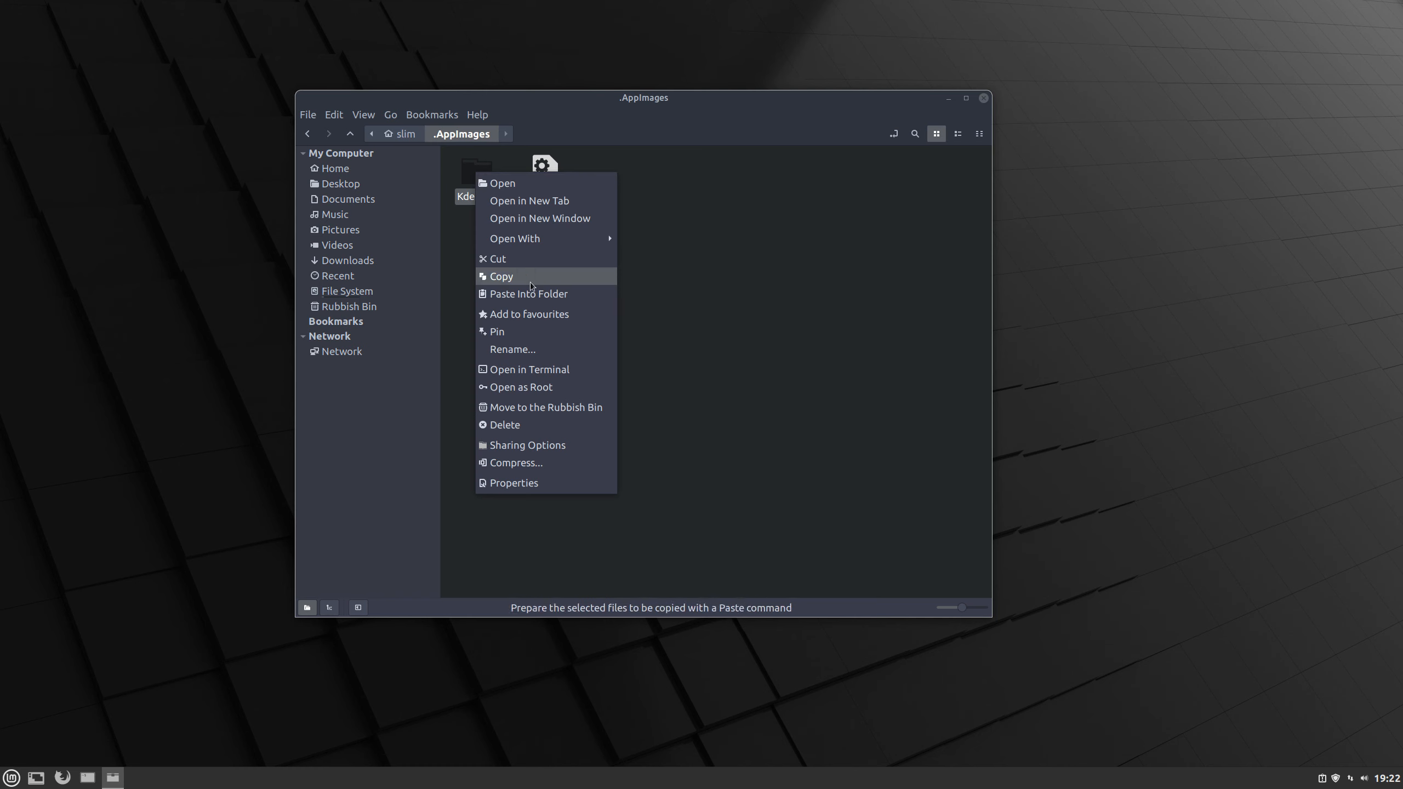
click(538, 296)
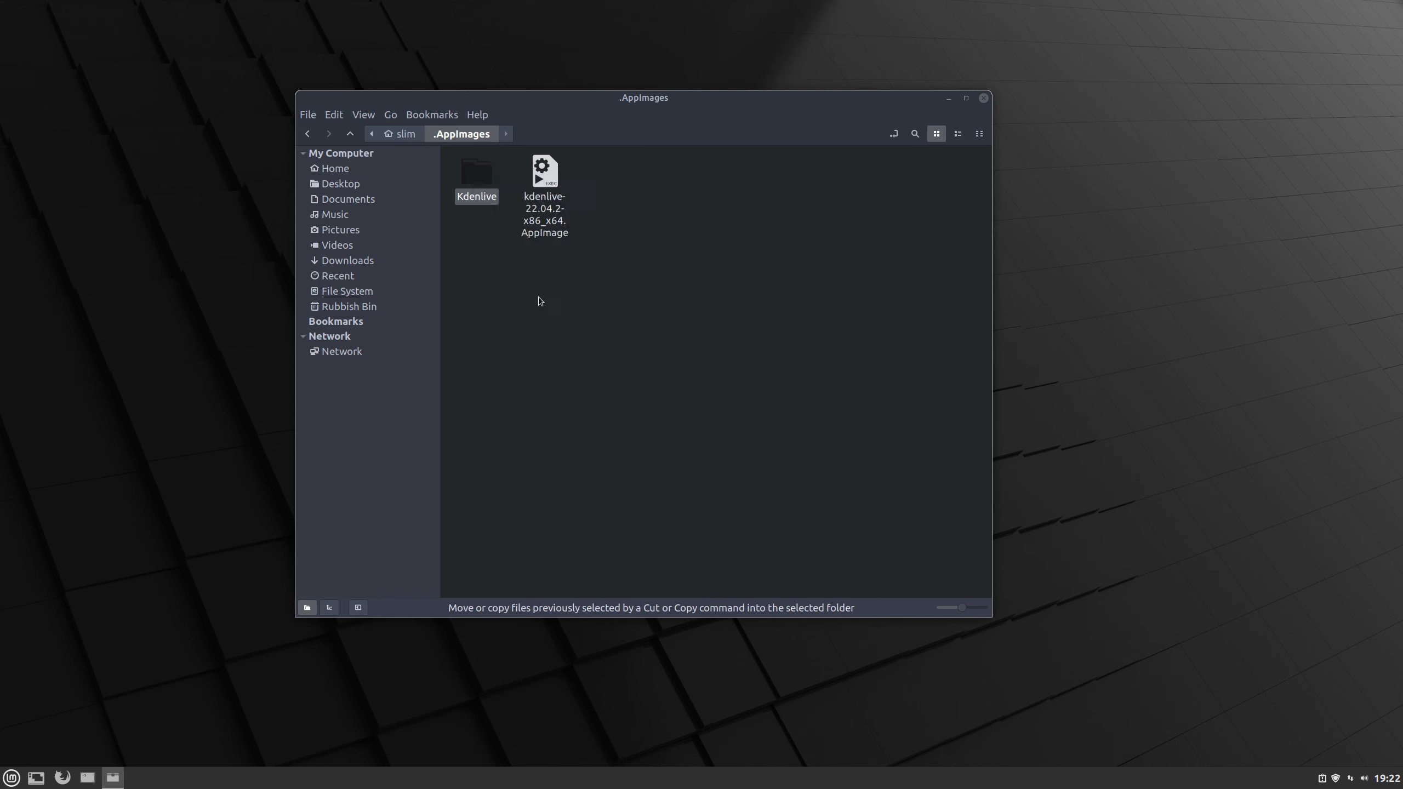
click(608, 304)
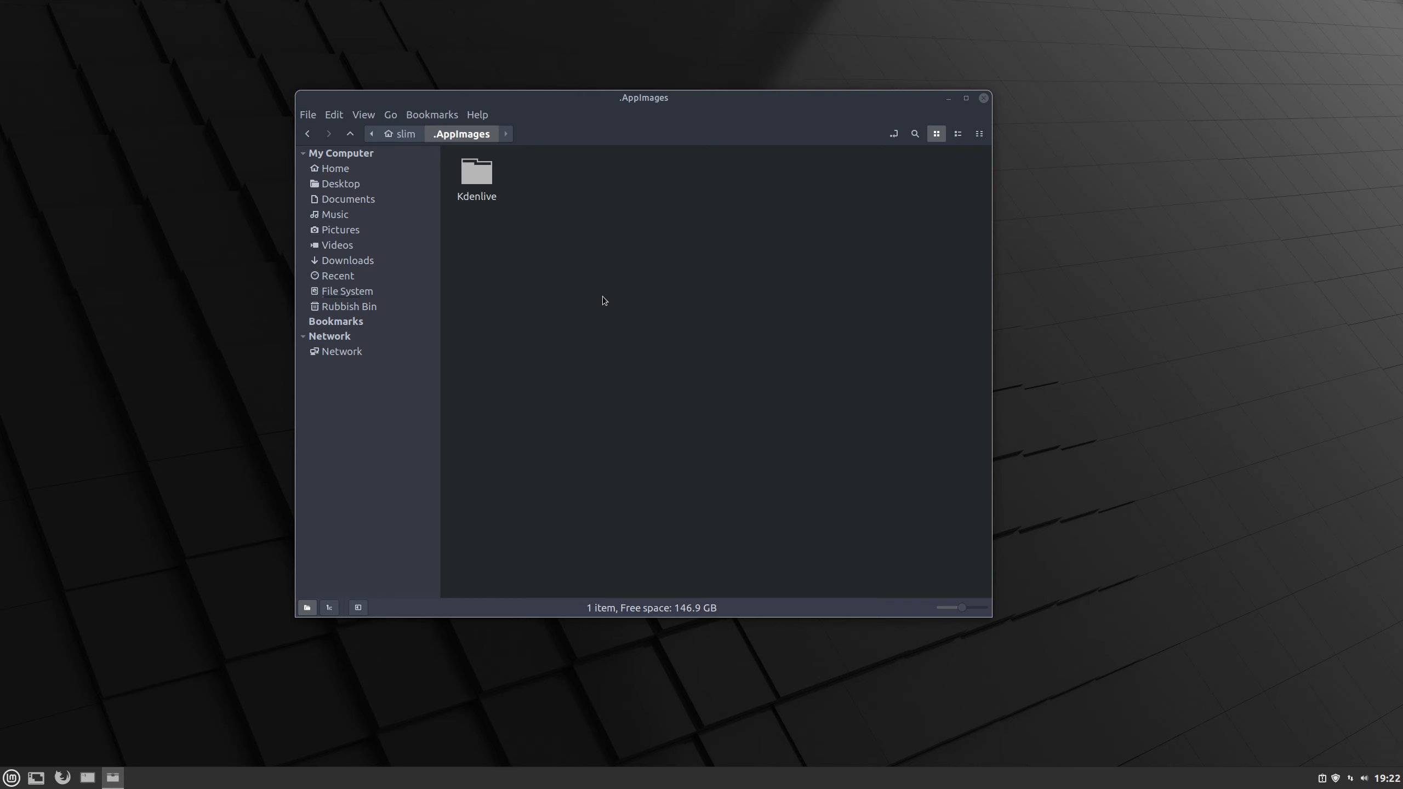
Return to the home folder and go to .local/share/applications
click(403, 135)
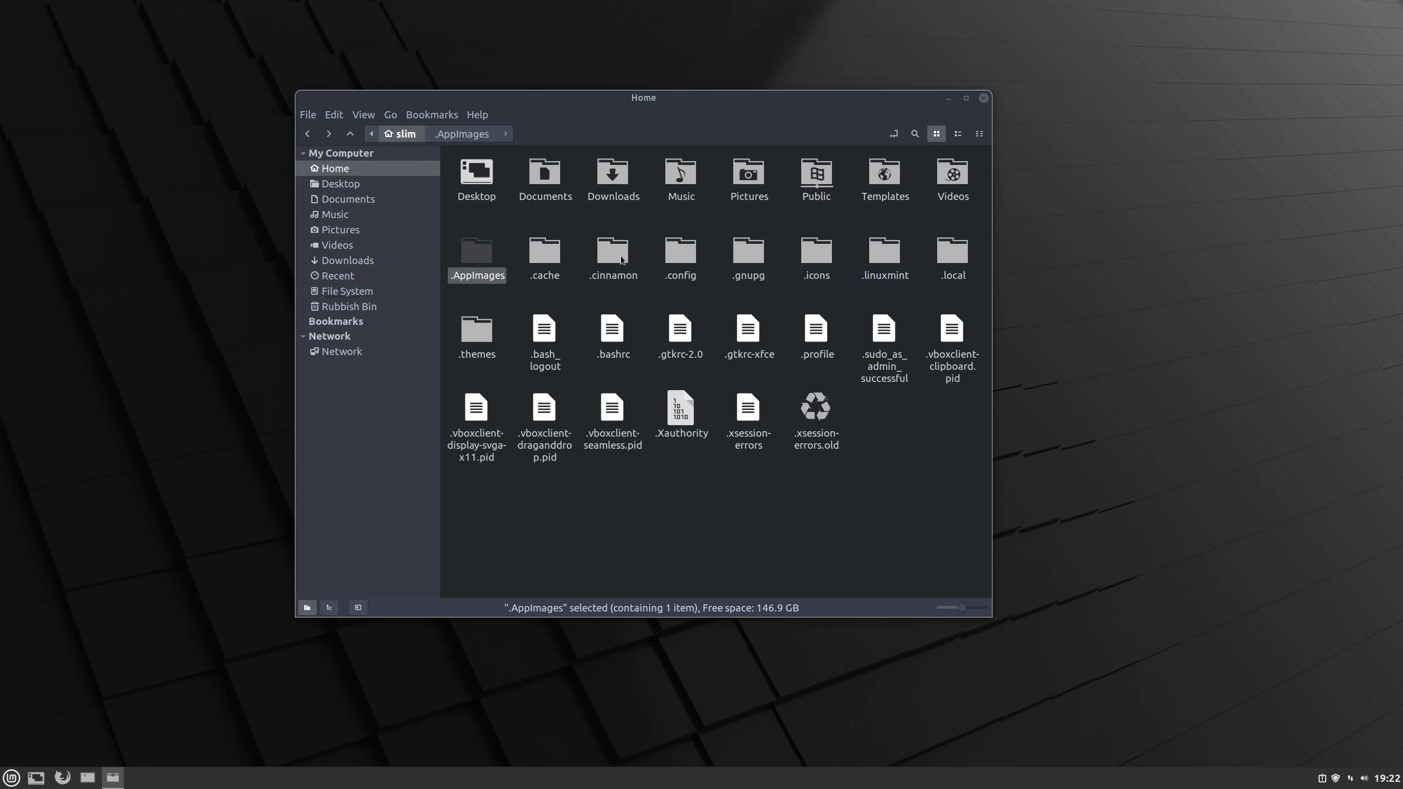
click(567, 297)
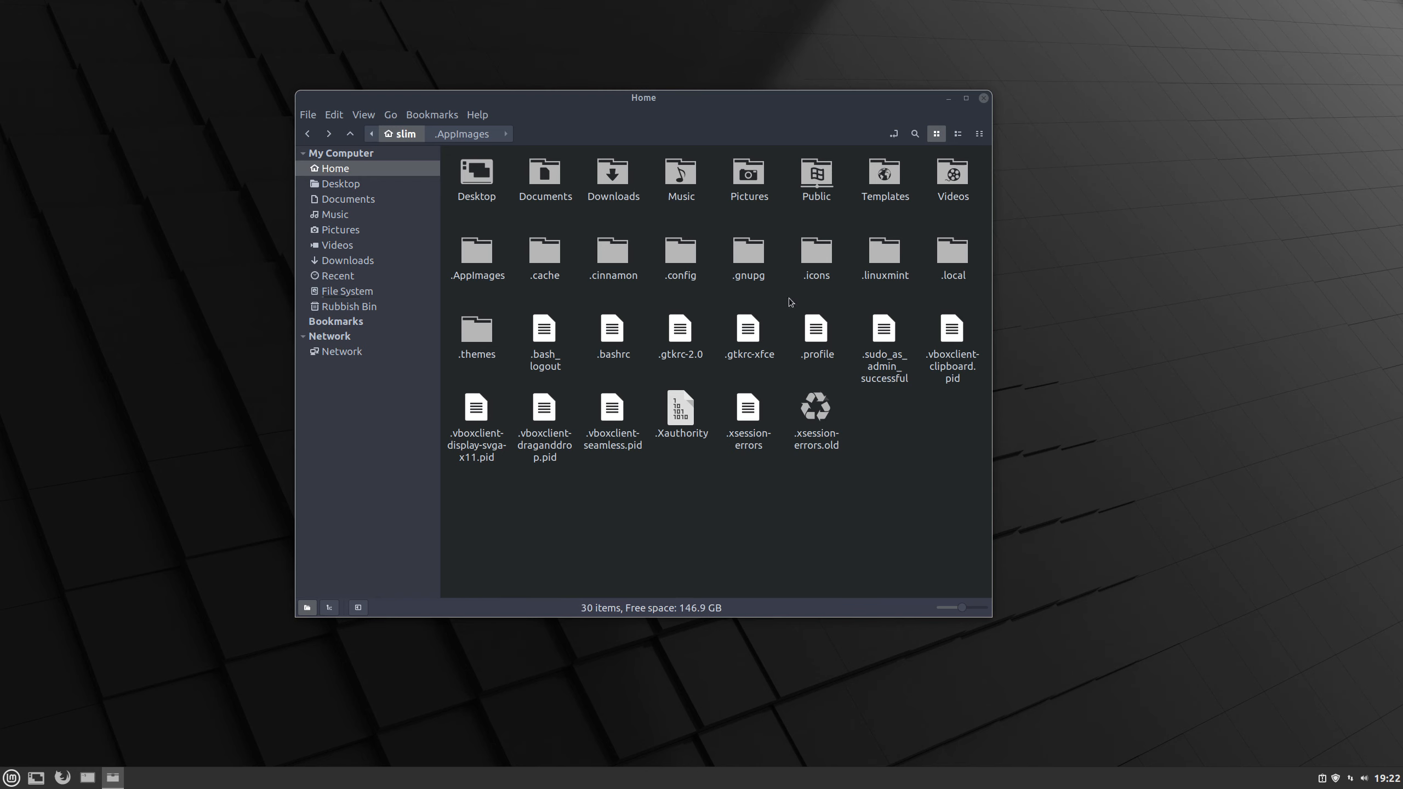
double_click(953, 261)
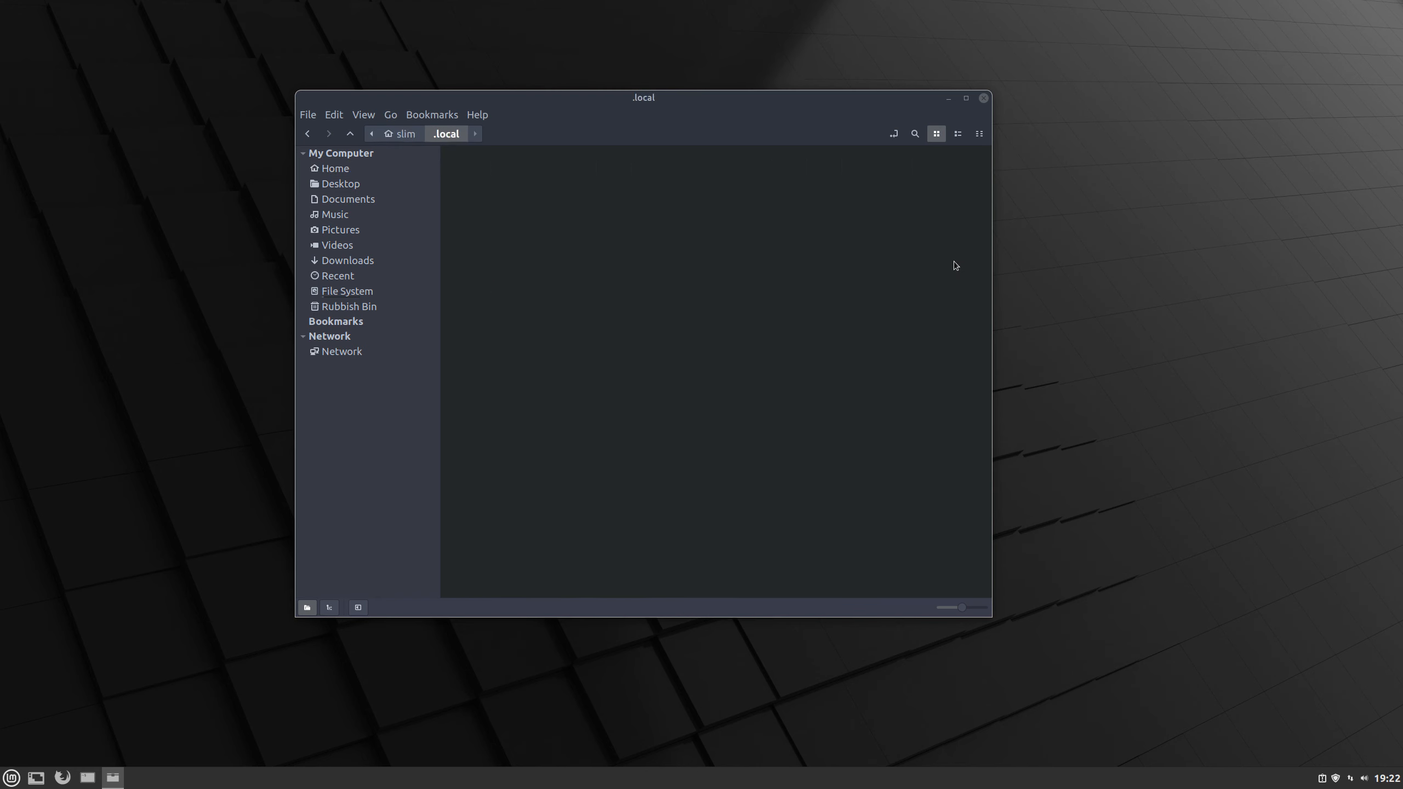
double_click(471, 177)
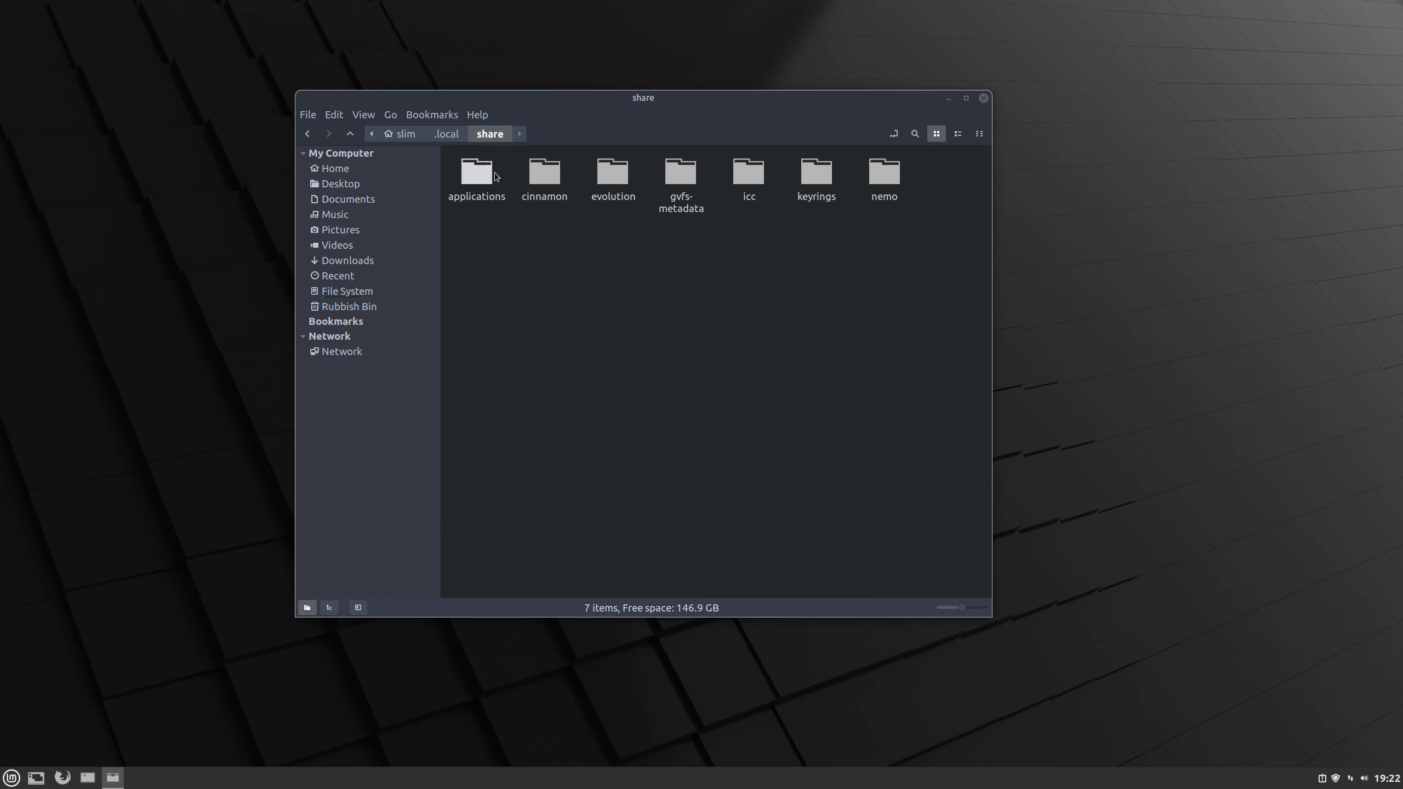
double_click(481, 177)
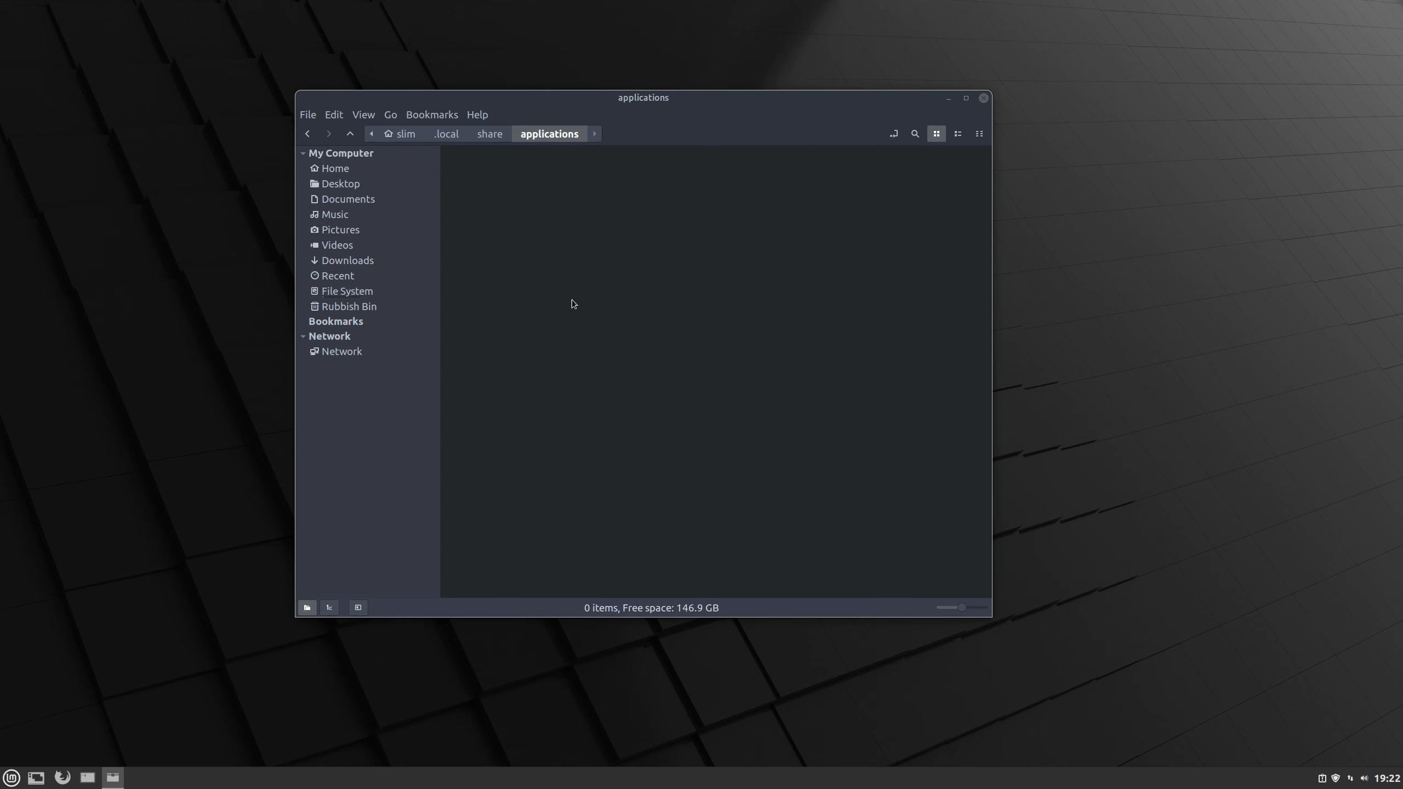
Create an empty document named Kdenlive.desktop in the applications folder
right_click(523, 192)
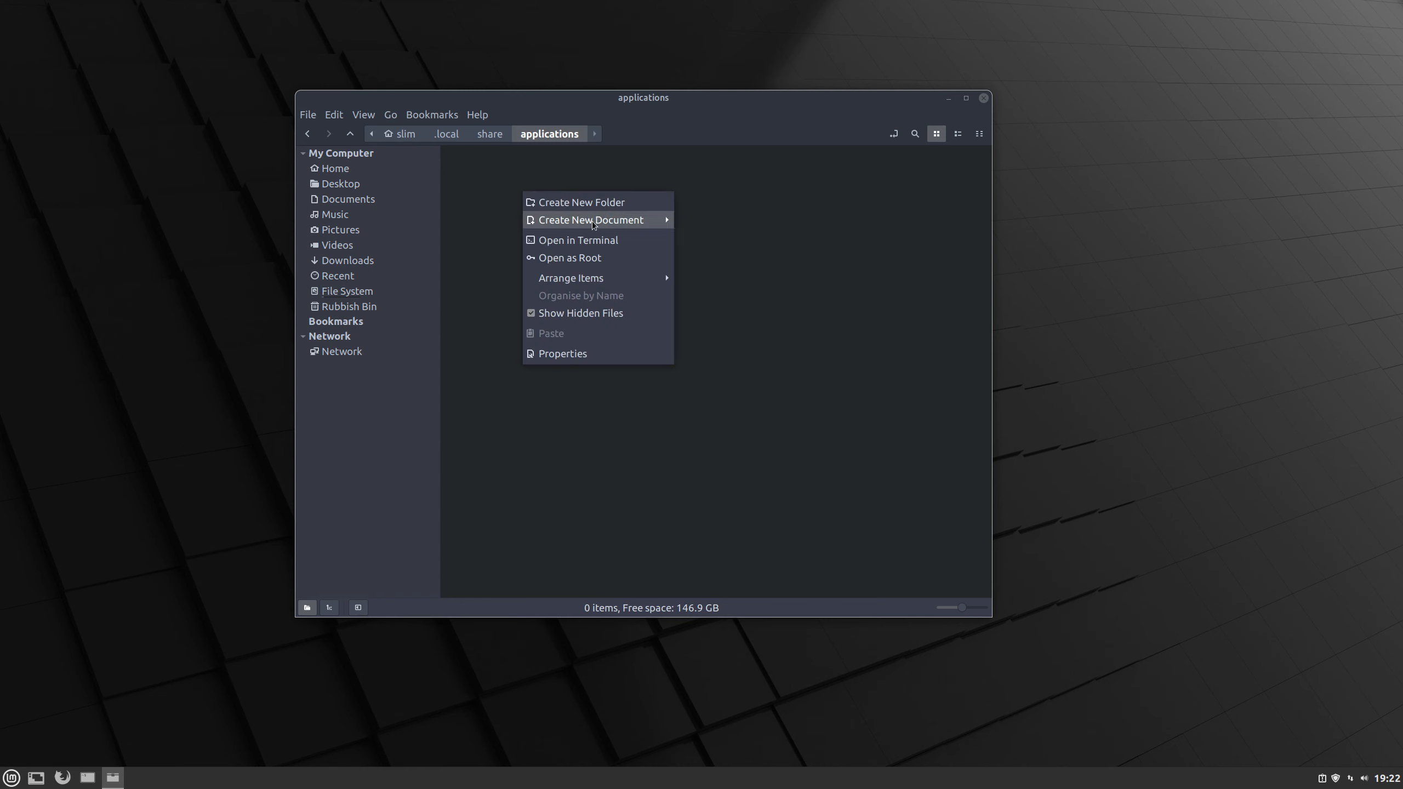
mouse_move(591, 222)
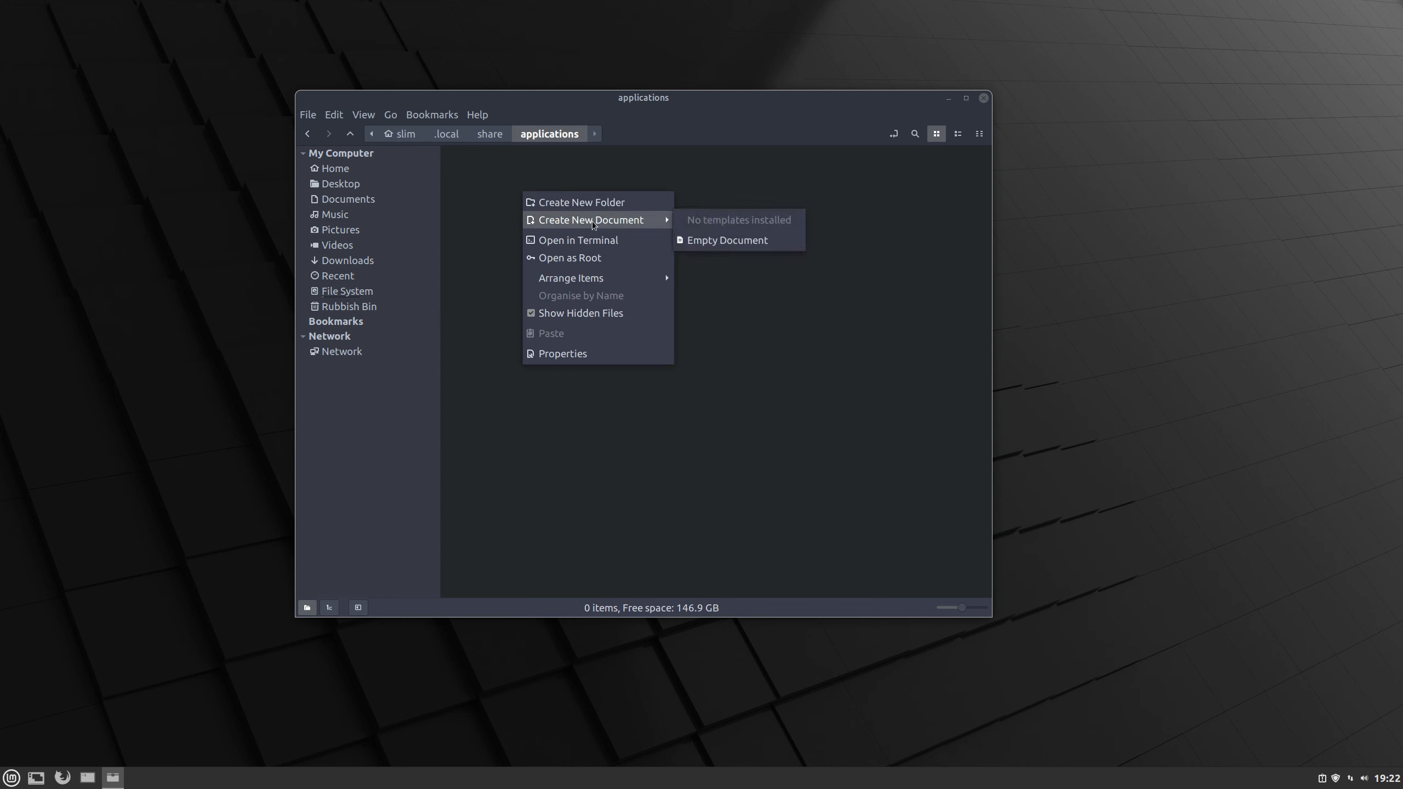
click(746, 241)
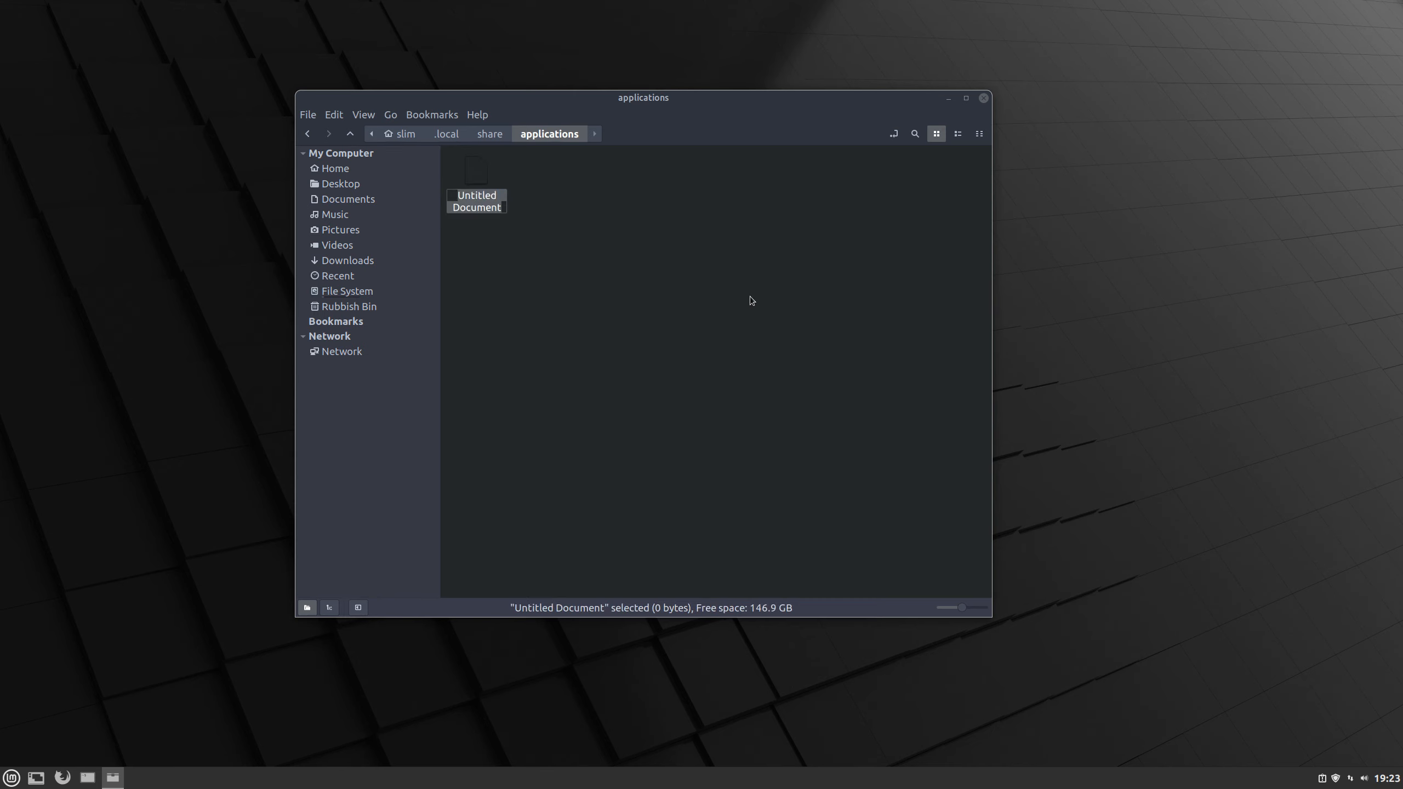
text(K)
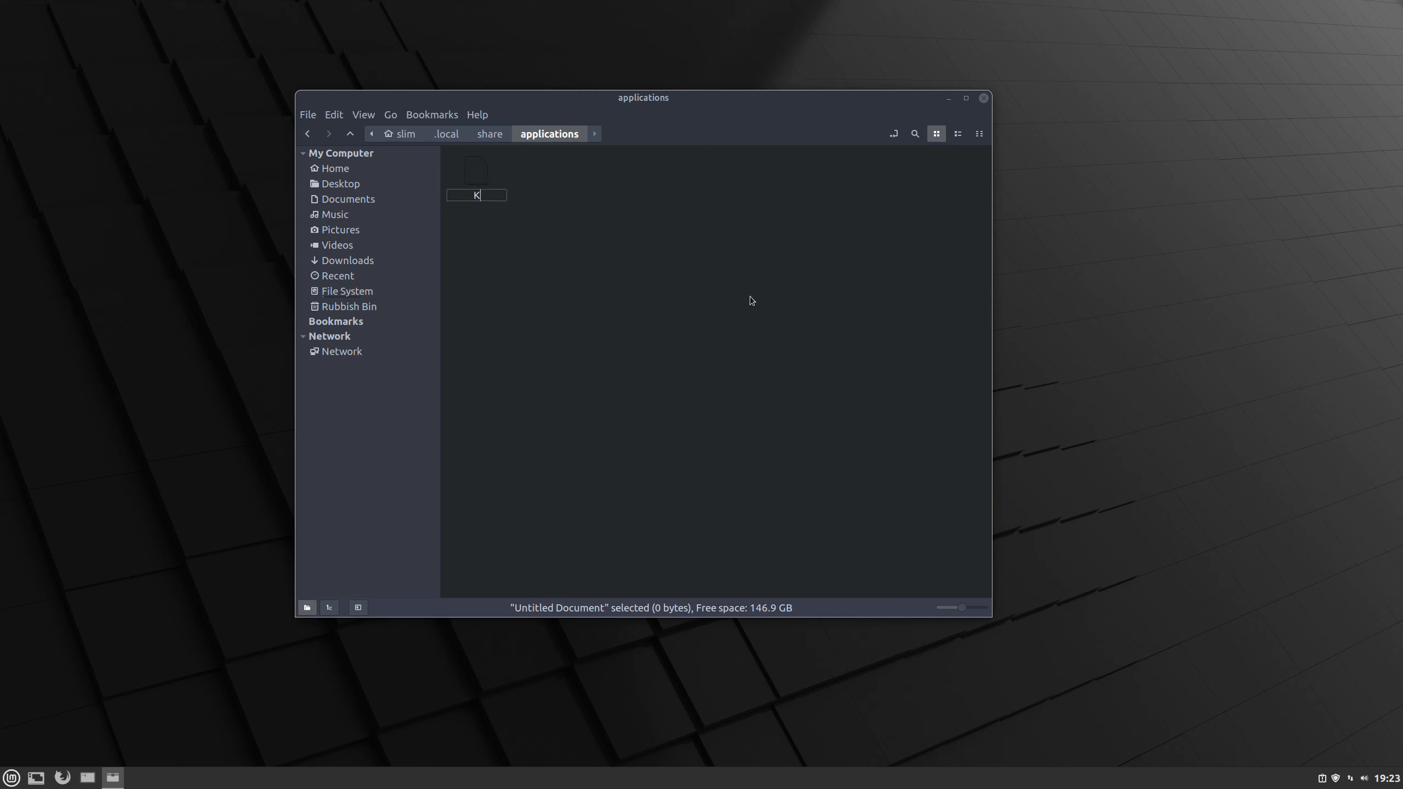
text(denlive.desktop)
key(Return)
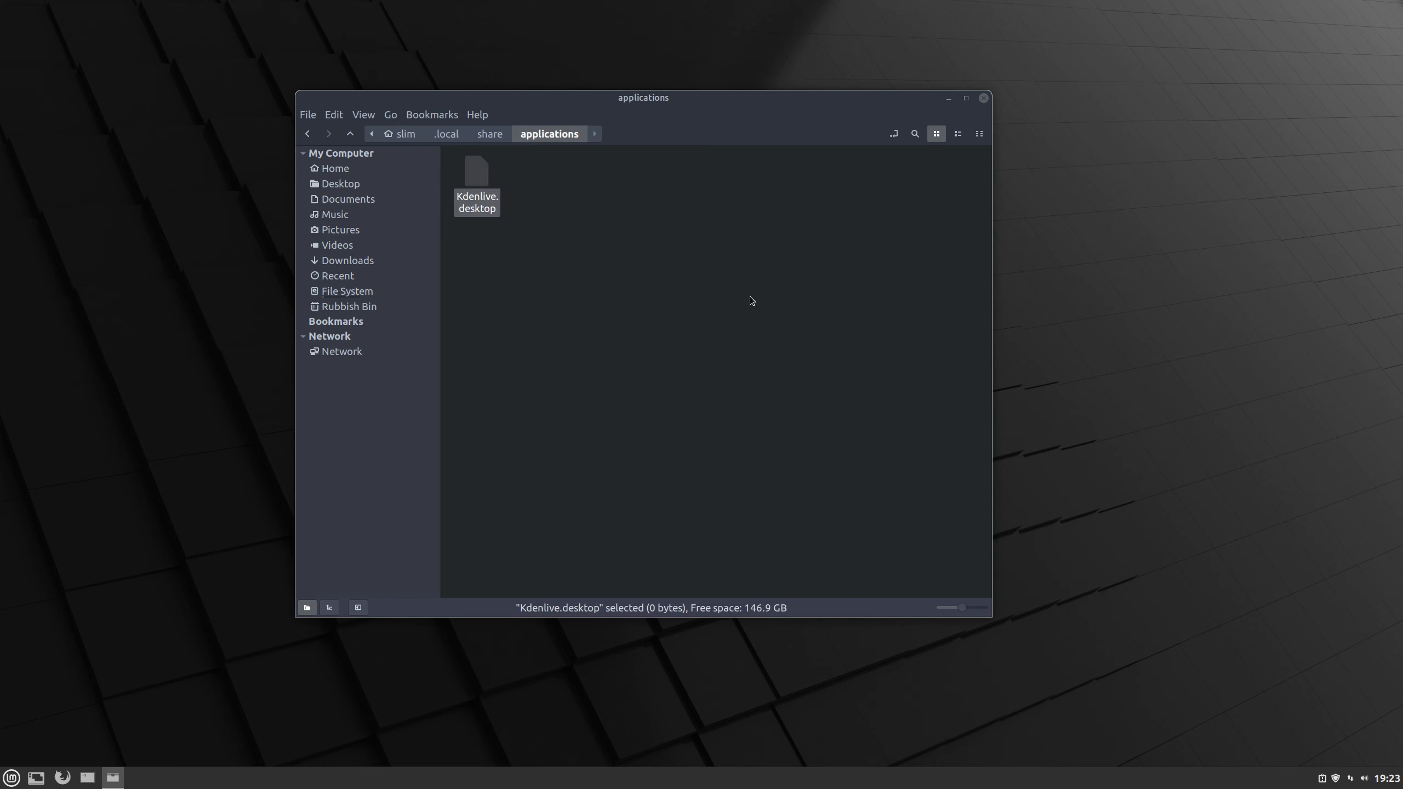
Open Kdenlive.desktop in Text Editor and enter the header line [Desktop Entry]
right_click(473, 174)
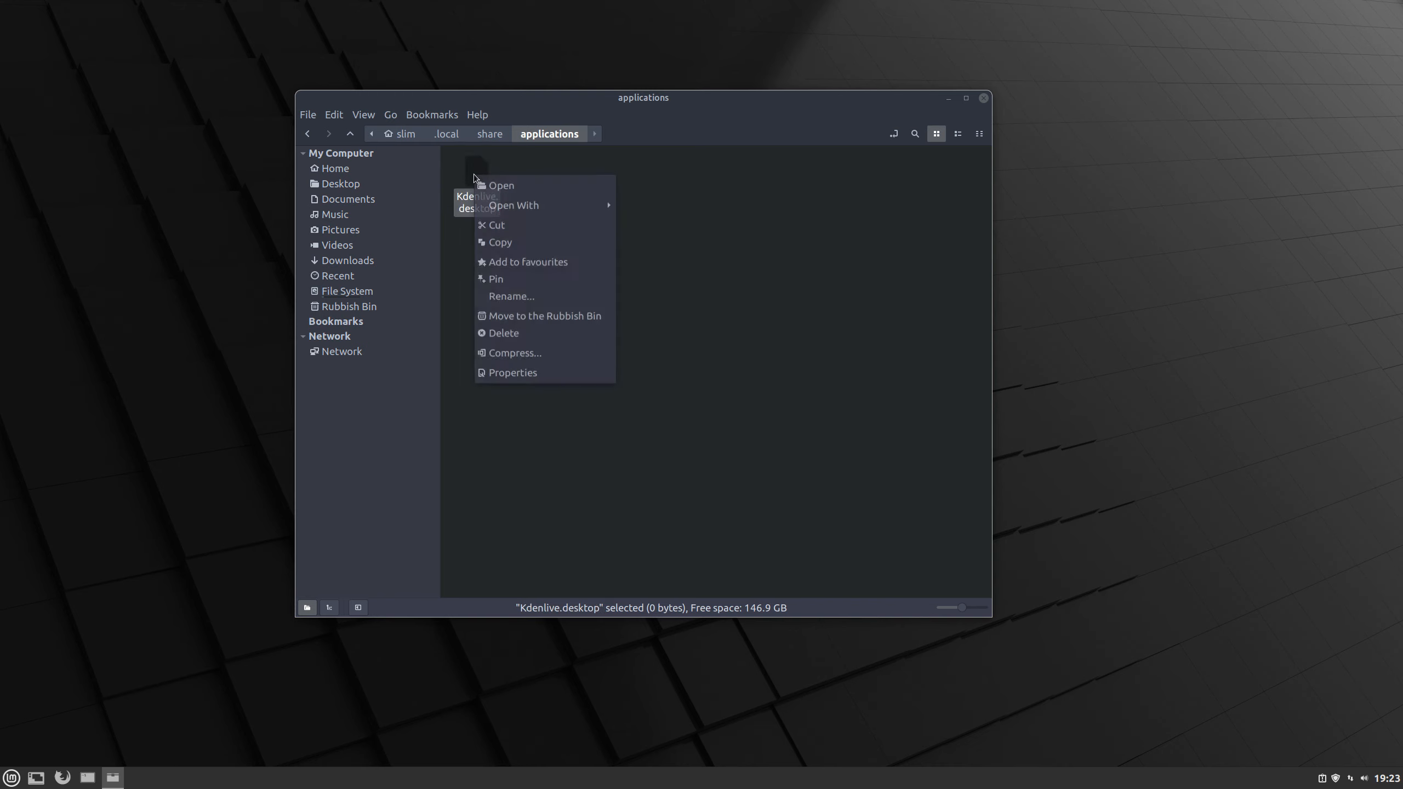
mouse_move(574, 206)
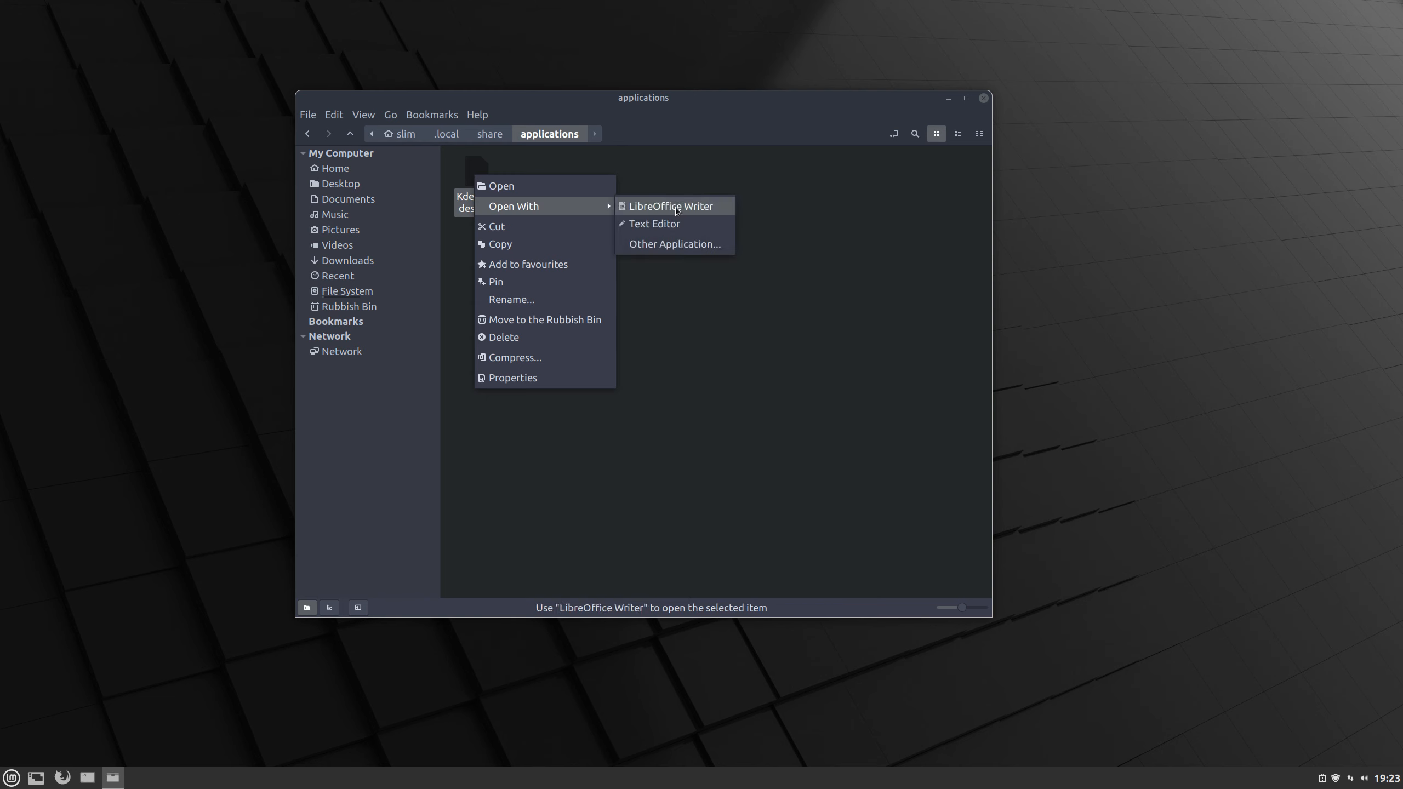
click(697, 226)
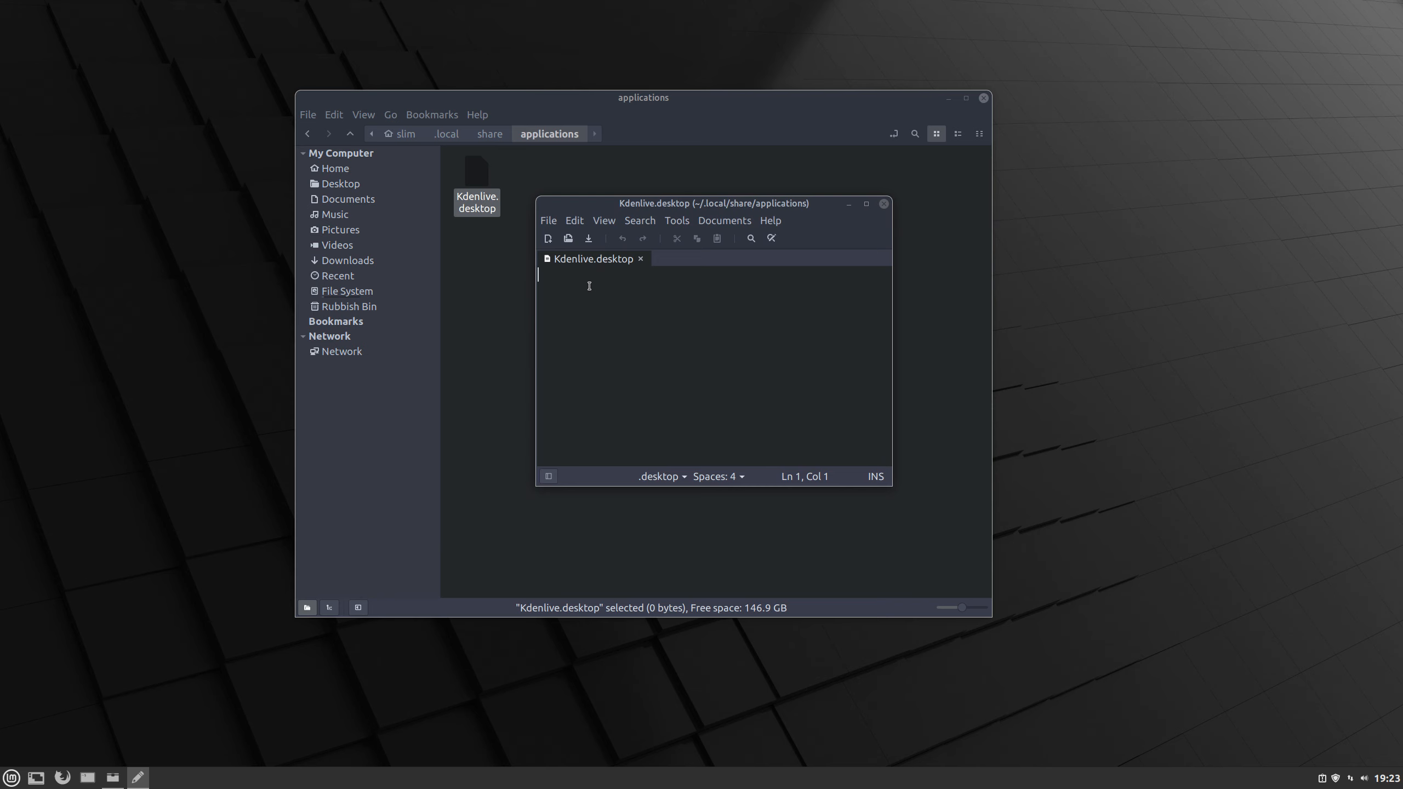
text([)
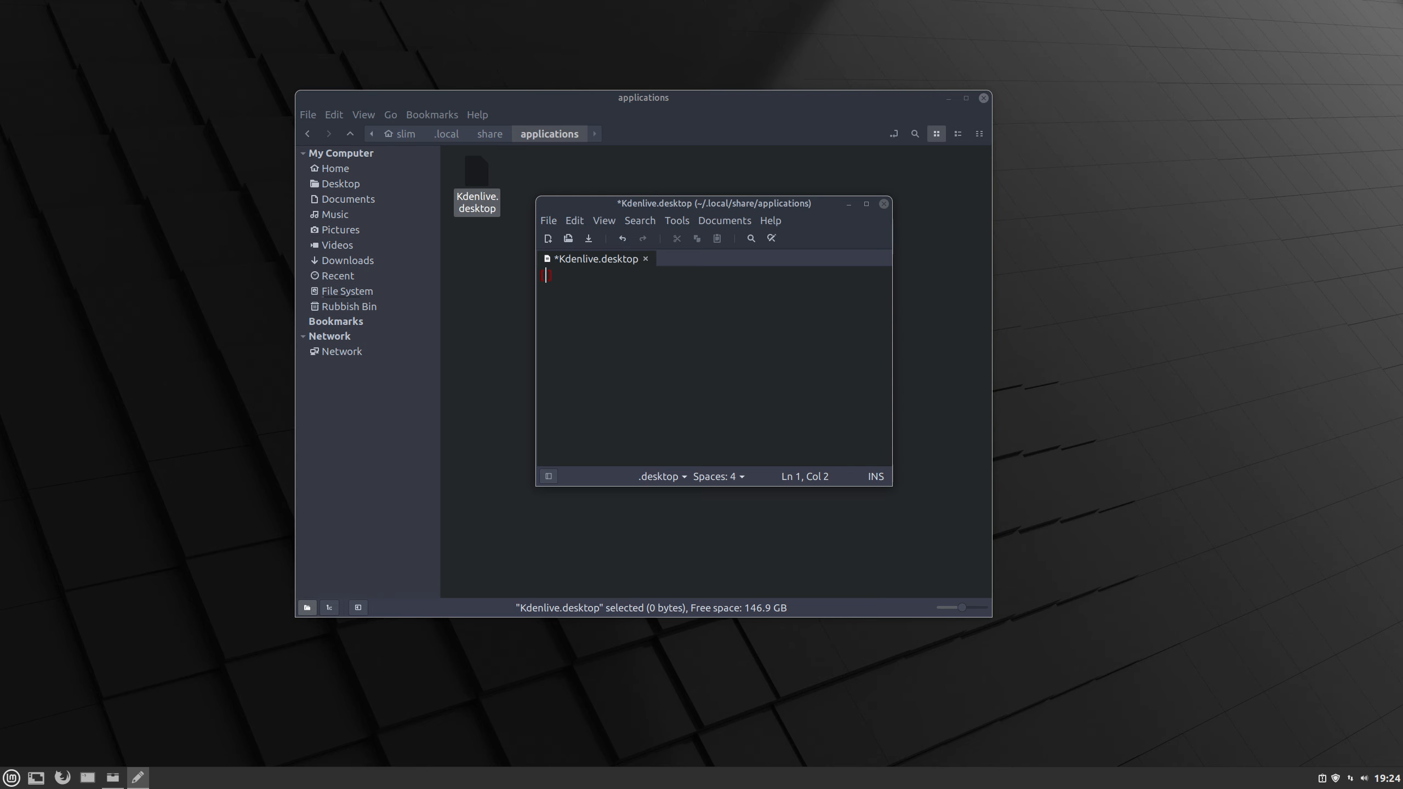
text(Desktop Entry)
key(Right)
key(Return)
Add the lines Type=Application, Name=Kdenlive and Comment=Video Encoder below the header
drag(540, 202, 337, 55)
drag(662, 66, 858, 172)
scroll(796, 255, up, 3)
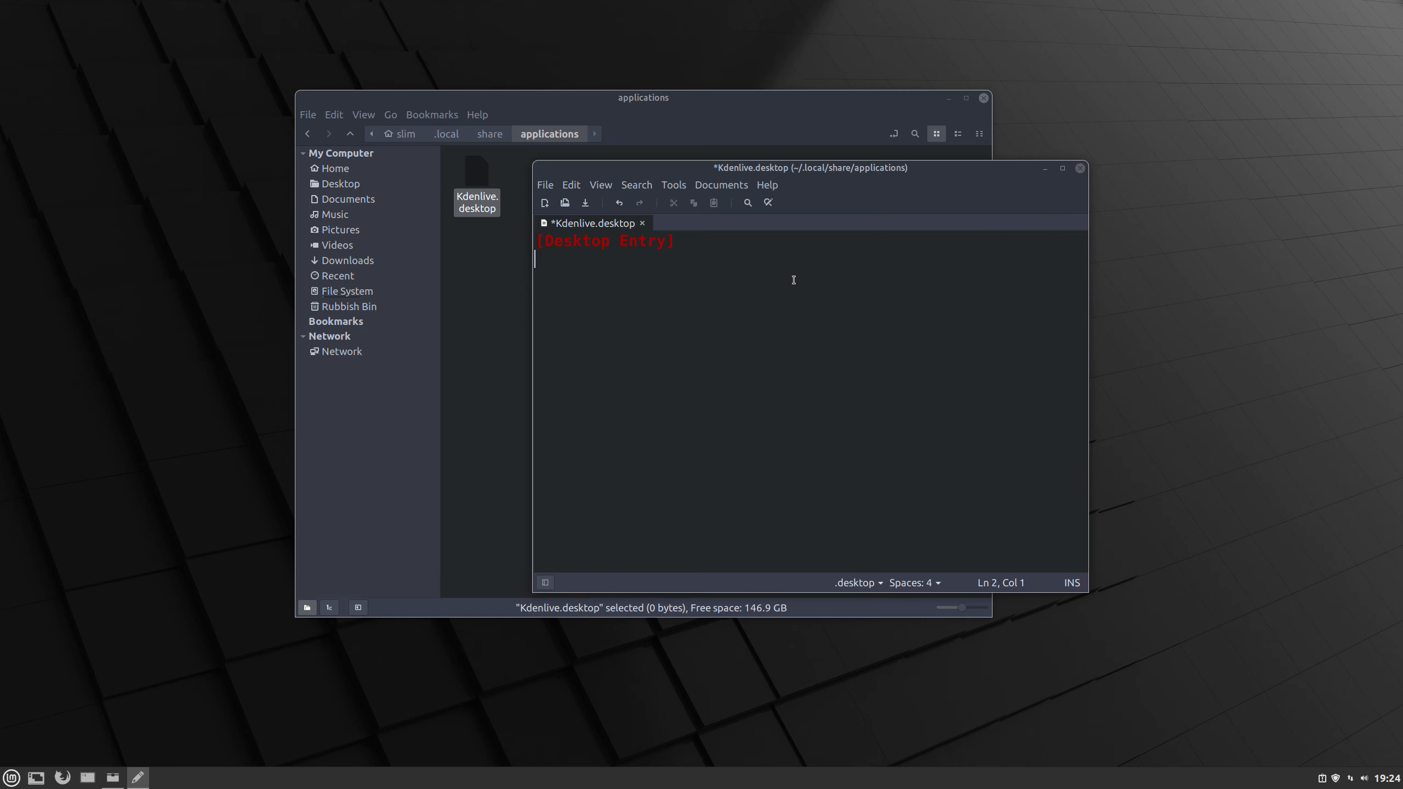
text(Type=Appl)
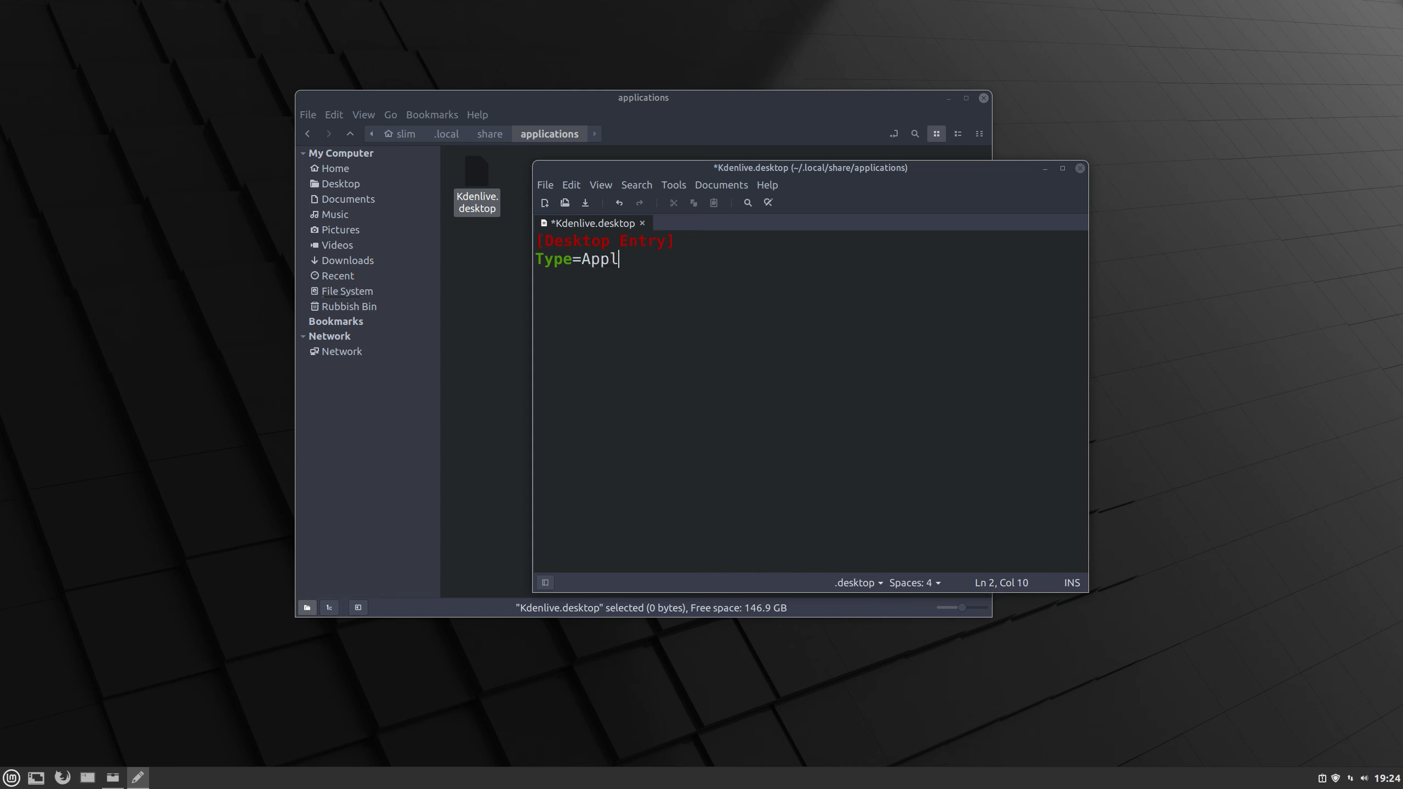
text(ication)
key(Return)
text(Name)
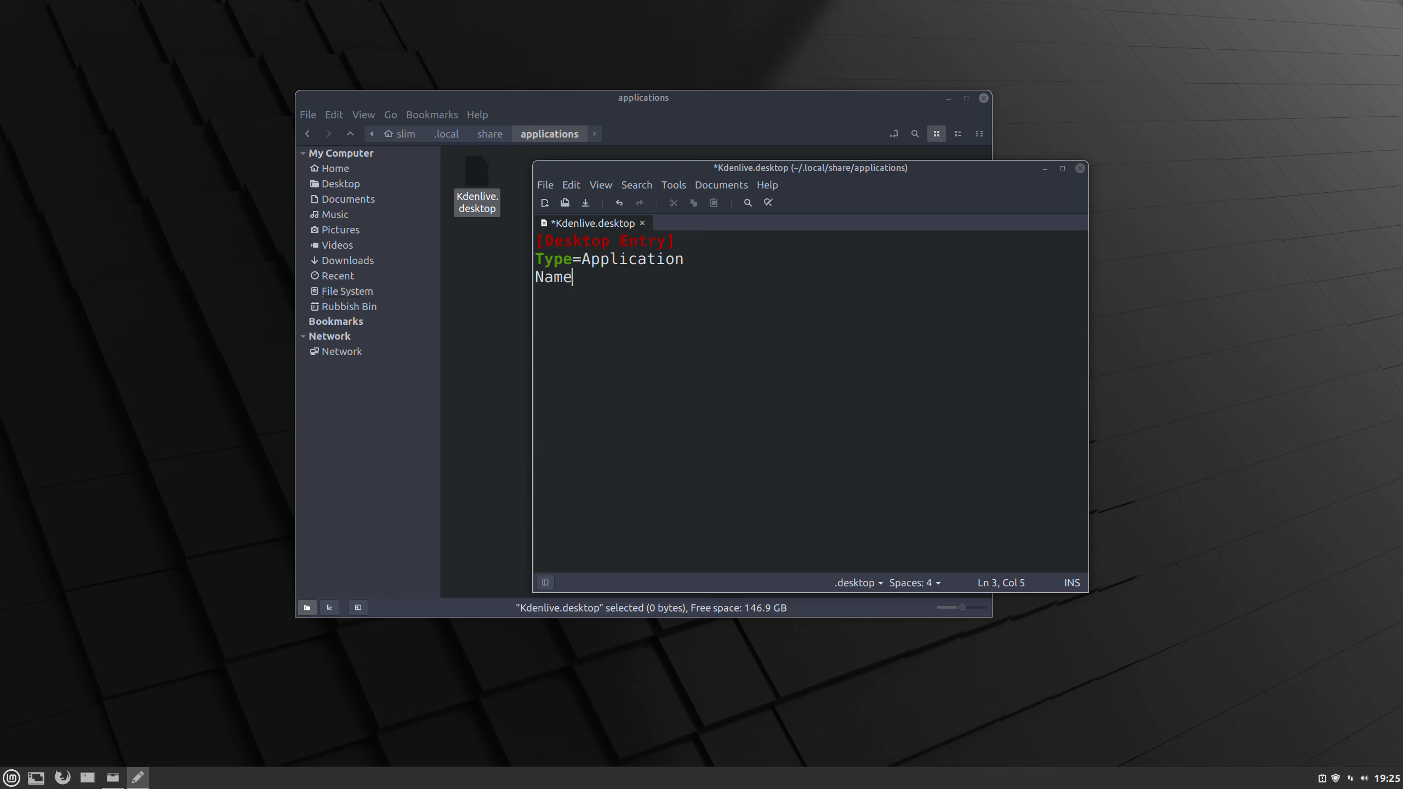
text(=Kdenlive)
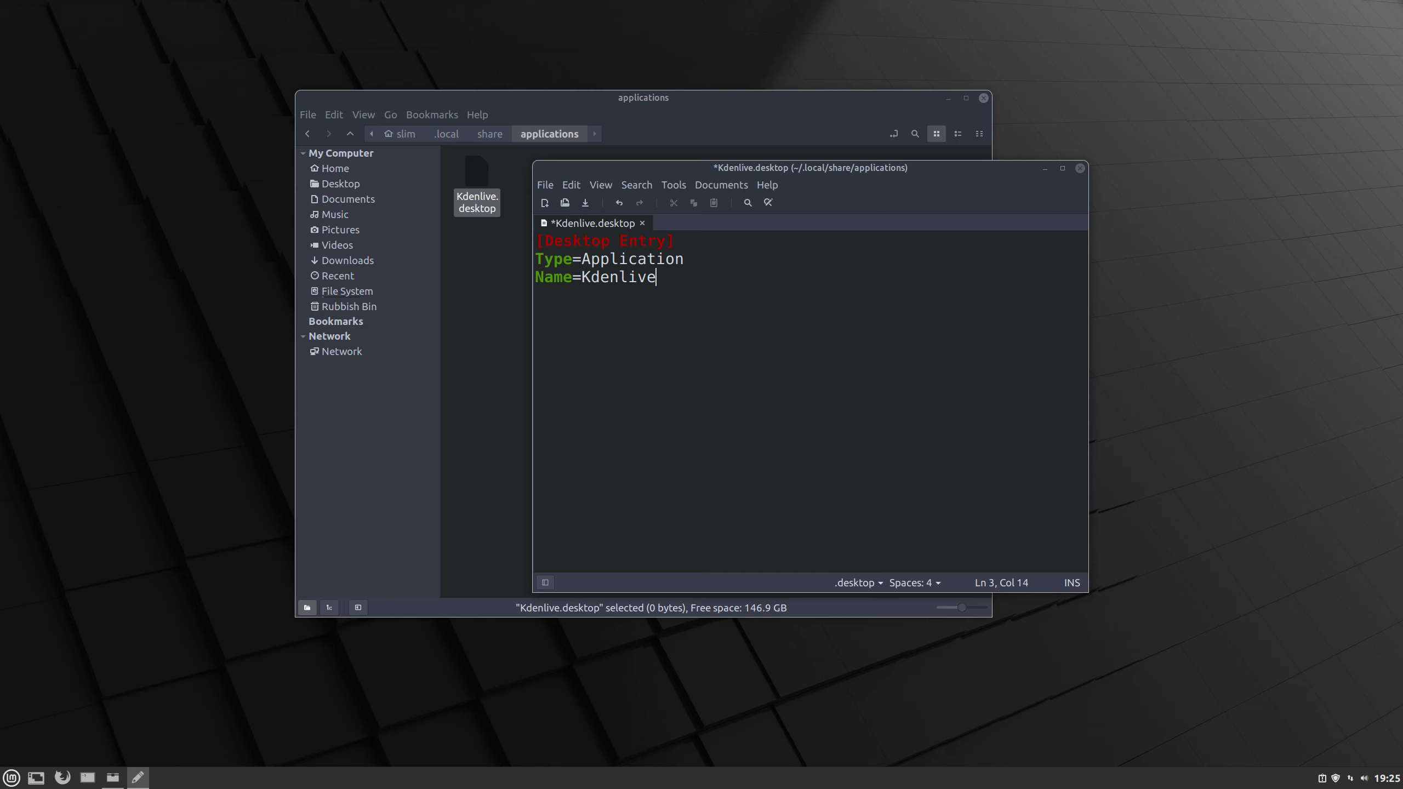
key(Return)
text(Comment=Video Encode)
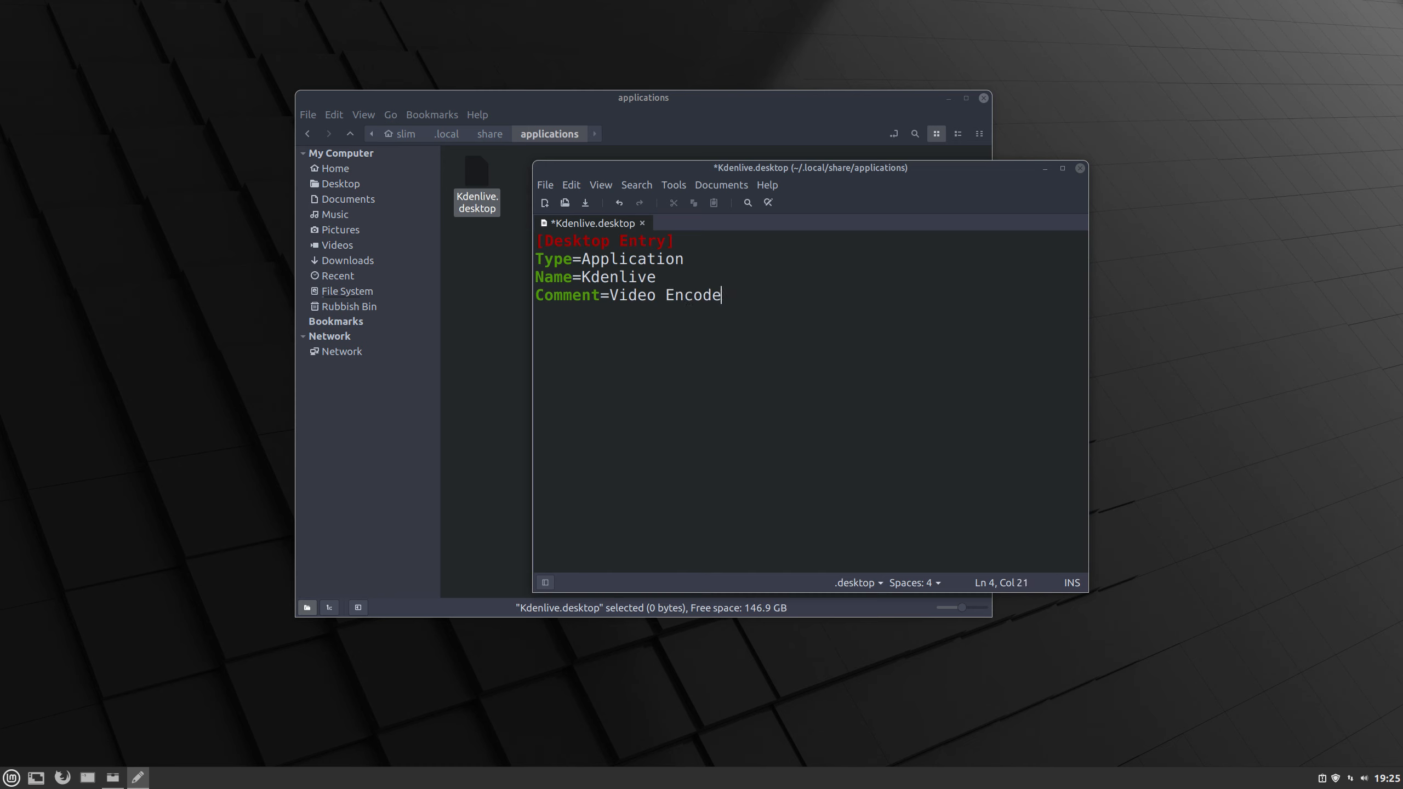
text(r)
Add an Exec line with the full path to .AppImages/Kdenlive/kdenlive-22.04.2-x86_x64.AppImage in the home folder
key(Return)
text(Exec=/home/s)
text(lim)
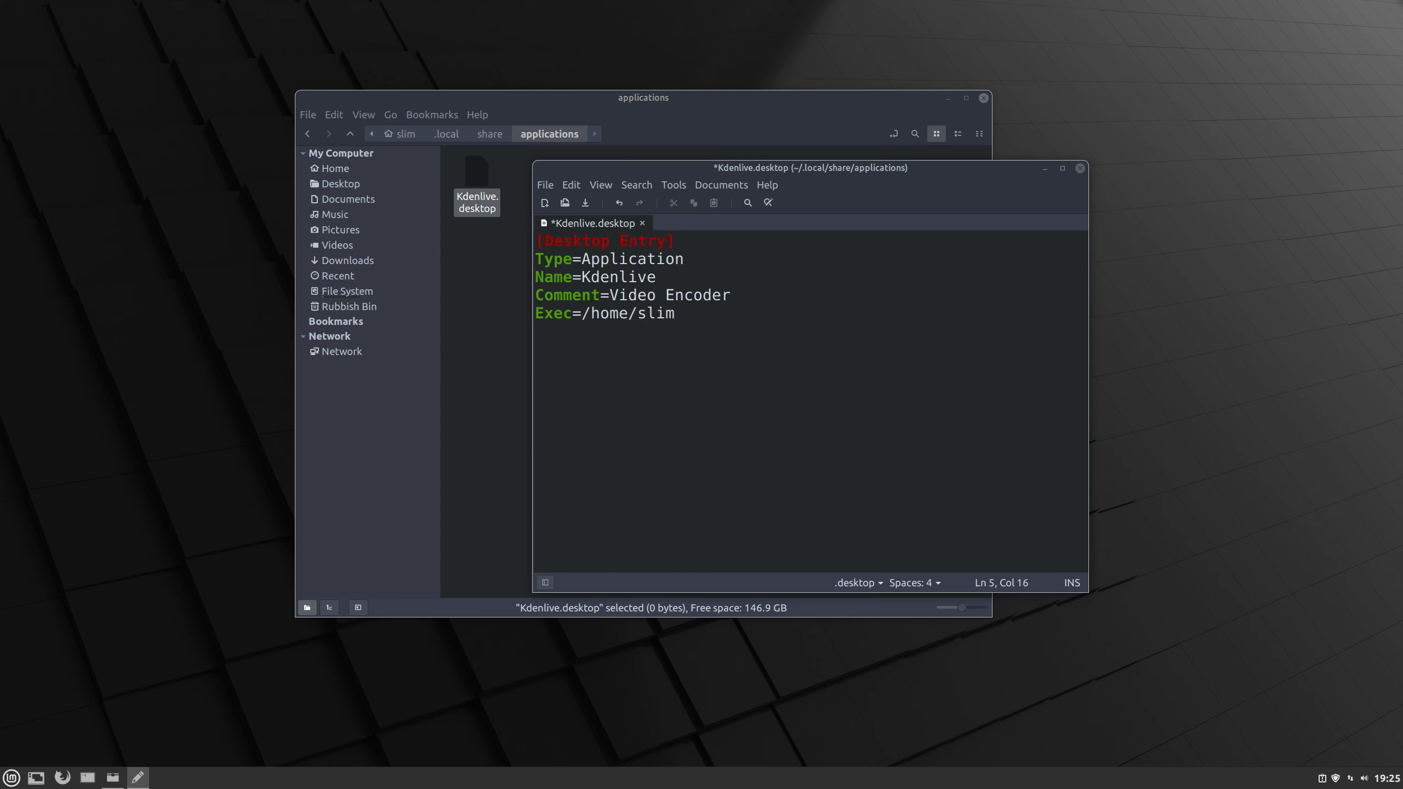
text(/.AppImages/Kde)
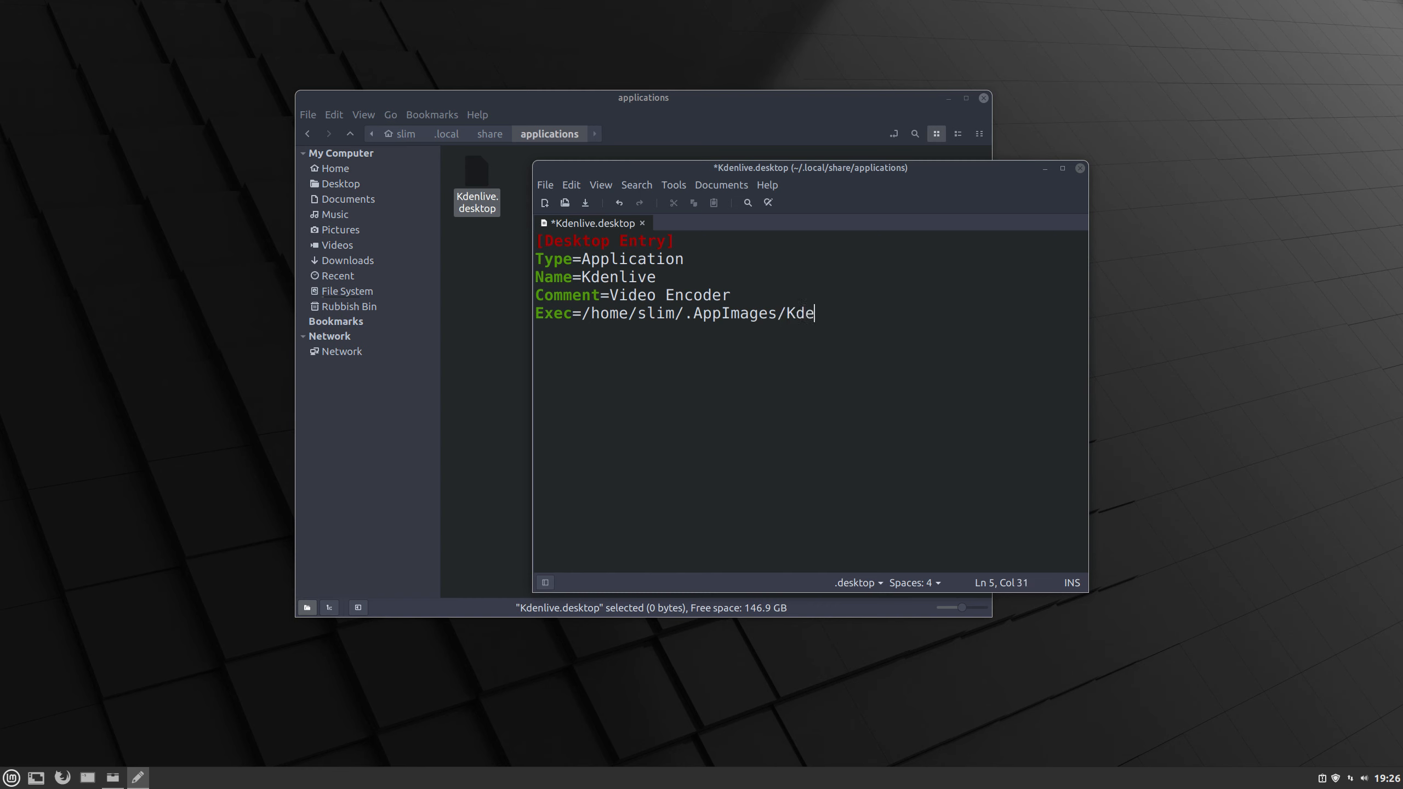
text(nlive/kdenlive)
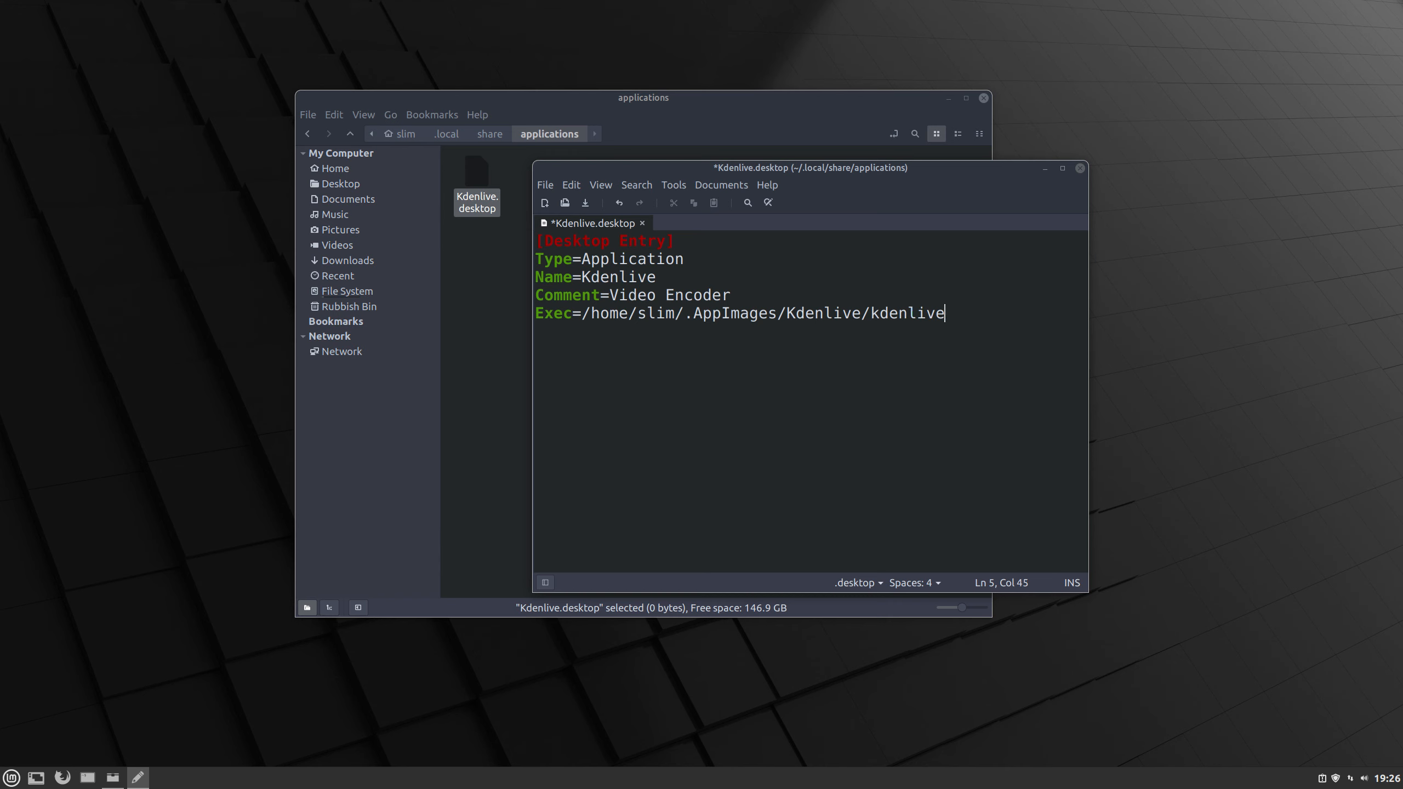
text(-22.04.2-x86_x64)
text(.App)
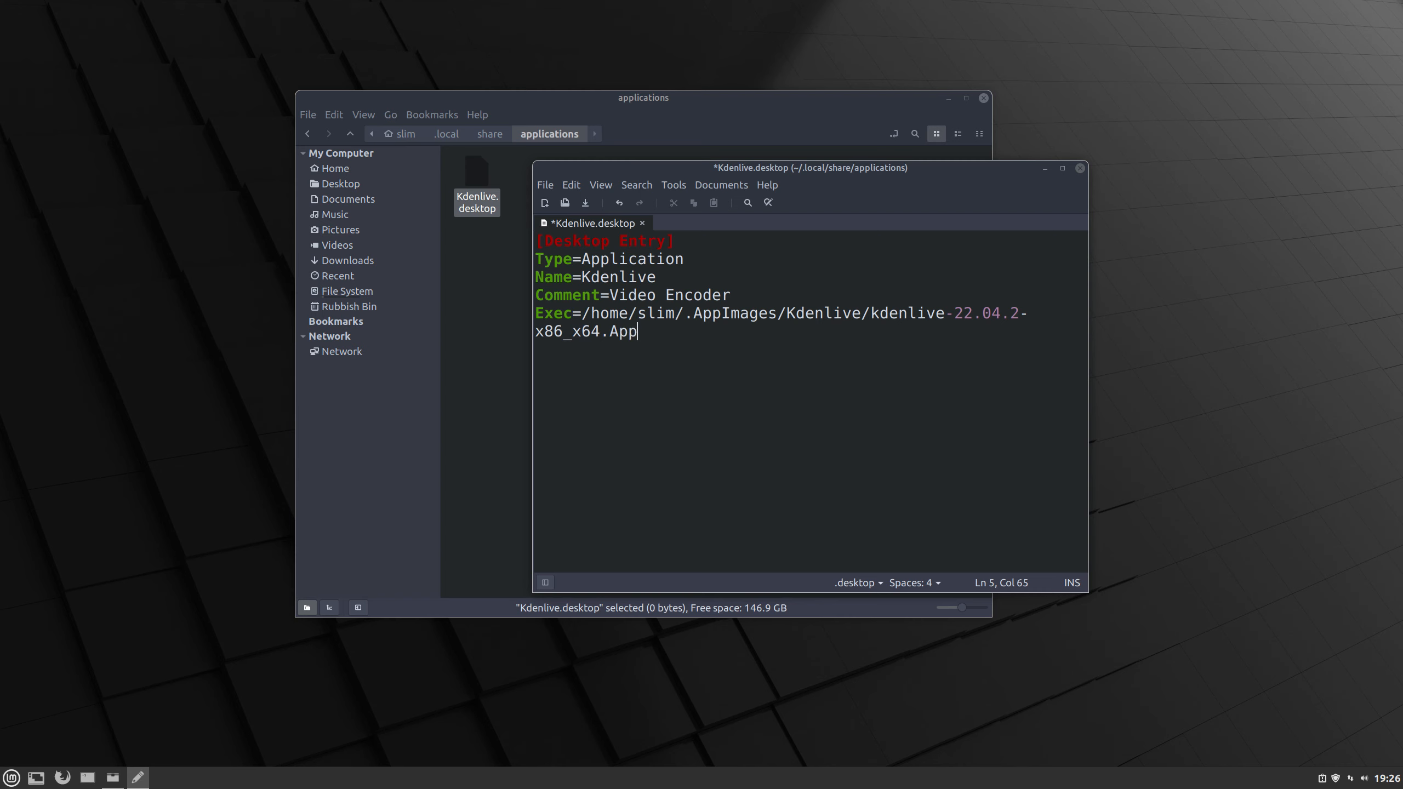
text(Image)
drag(537, 168, 352, 94)
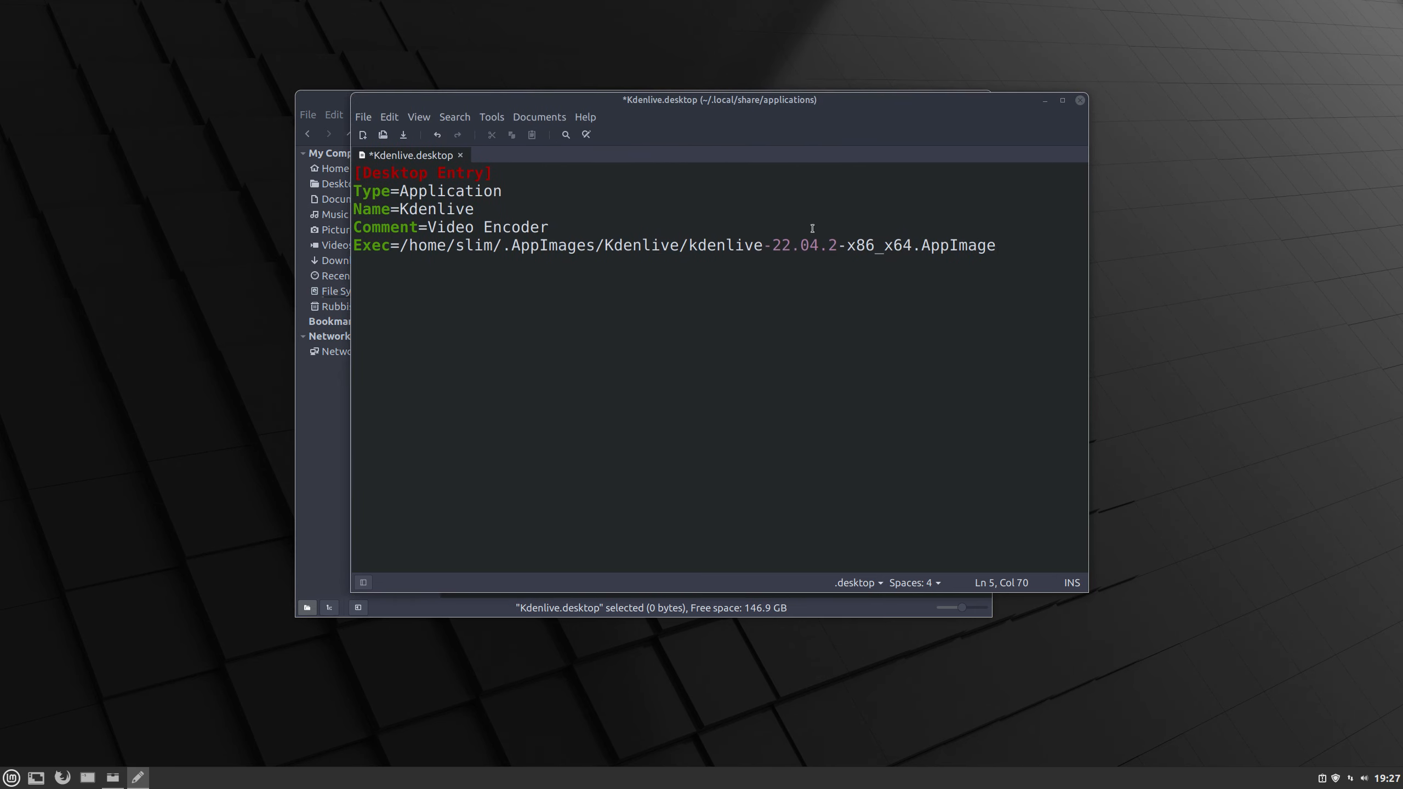
Add the line Icon=/usr/share/icons/Sardi-Ghost-Flexible/scalable/apps/kdenlive.svg below the Exec line
key(Return)
text(Icon=)
text(/usr/share/)
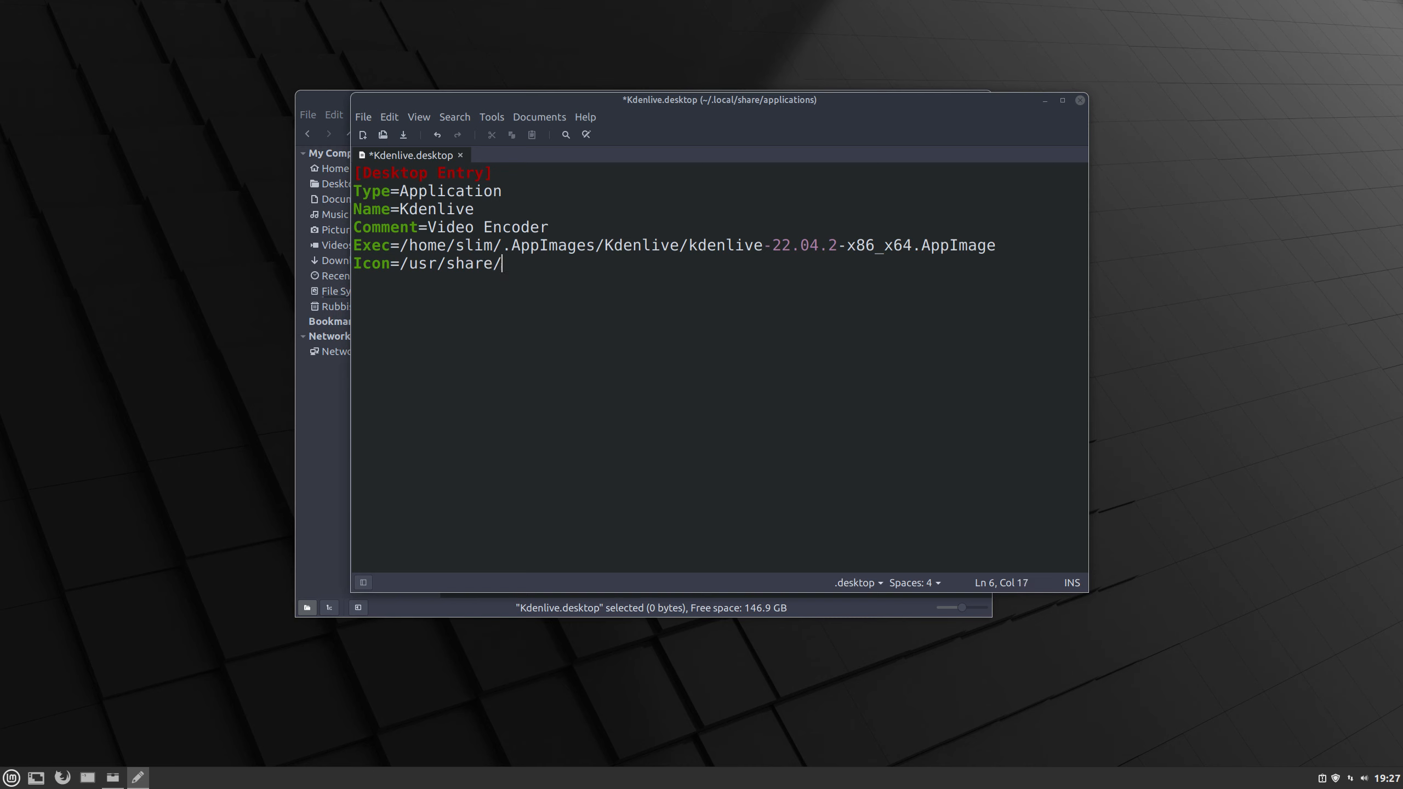
text(icons/Sardi-Ghost-)
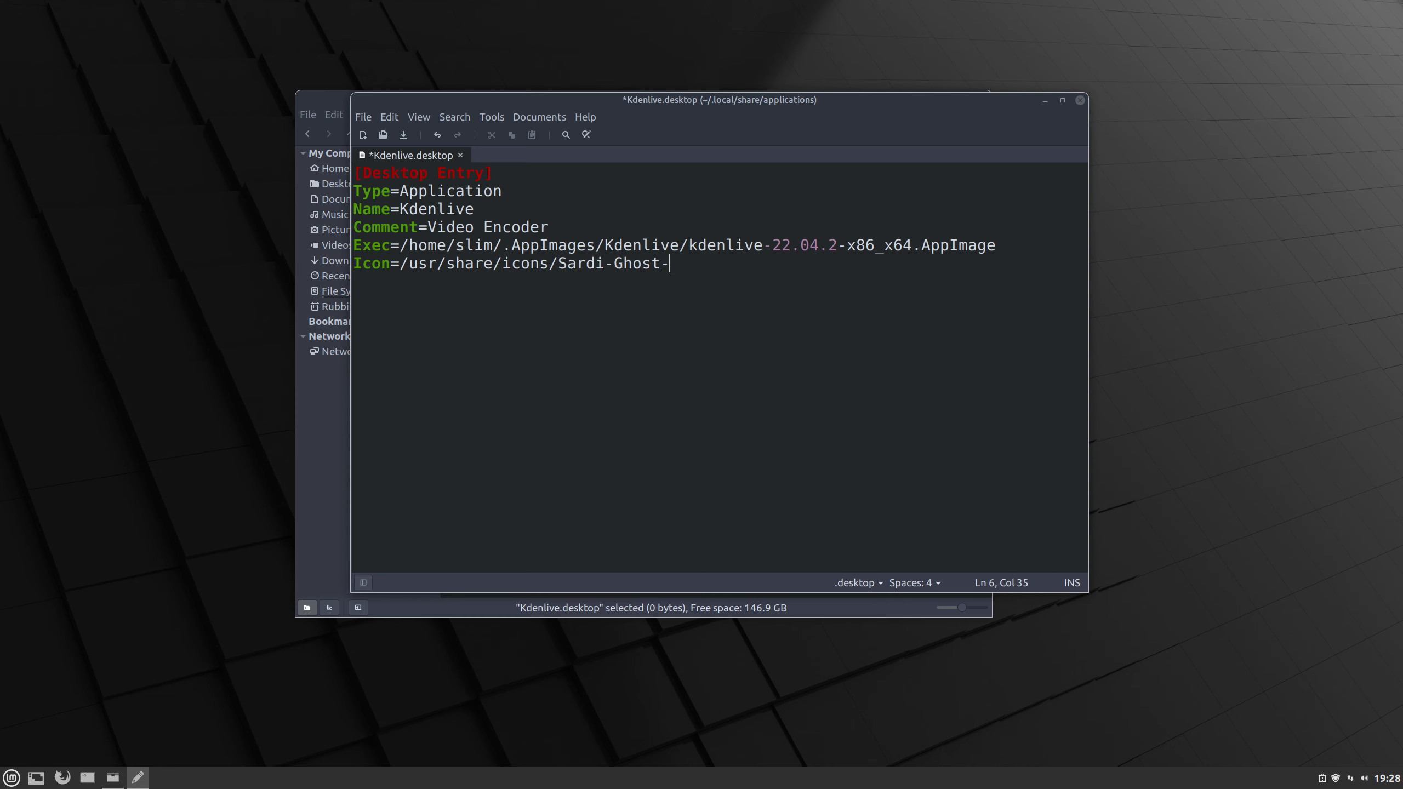
text(Flexible/scalable)
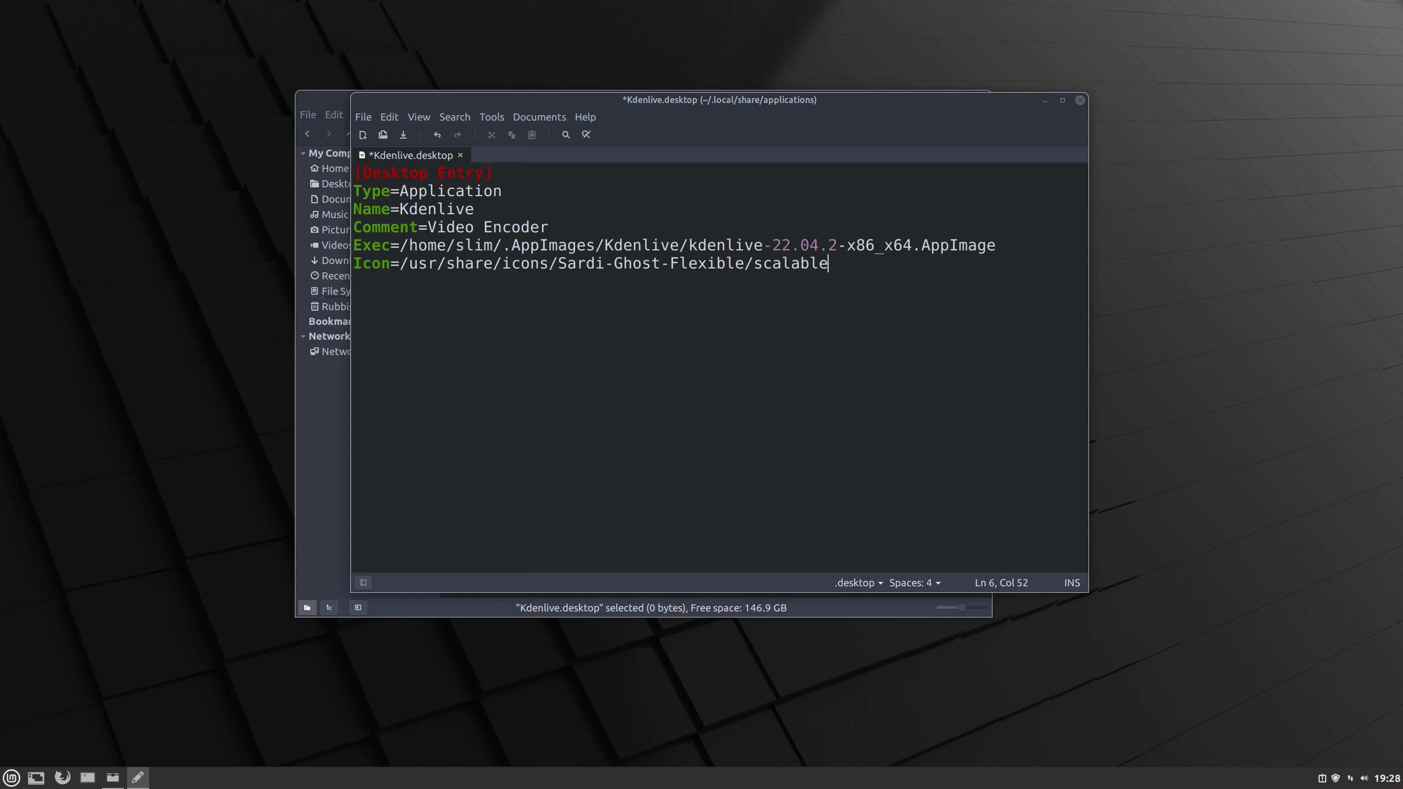
text(/apps/kdenlive.svg)
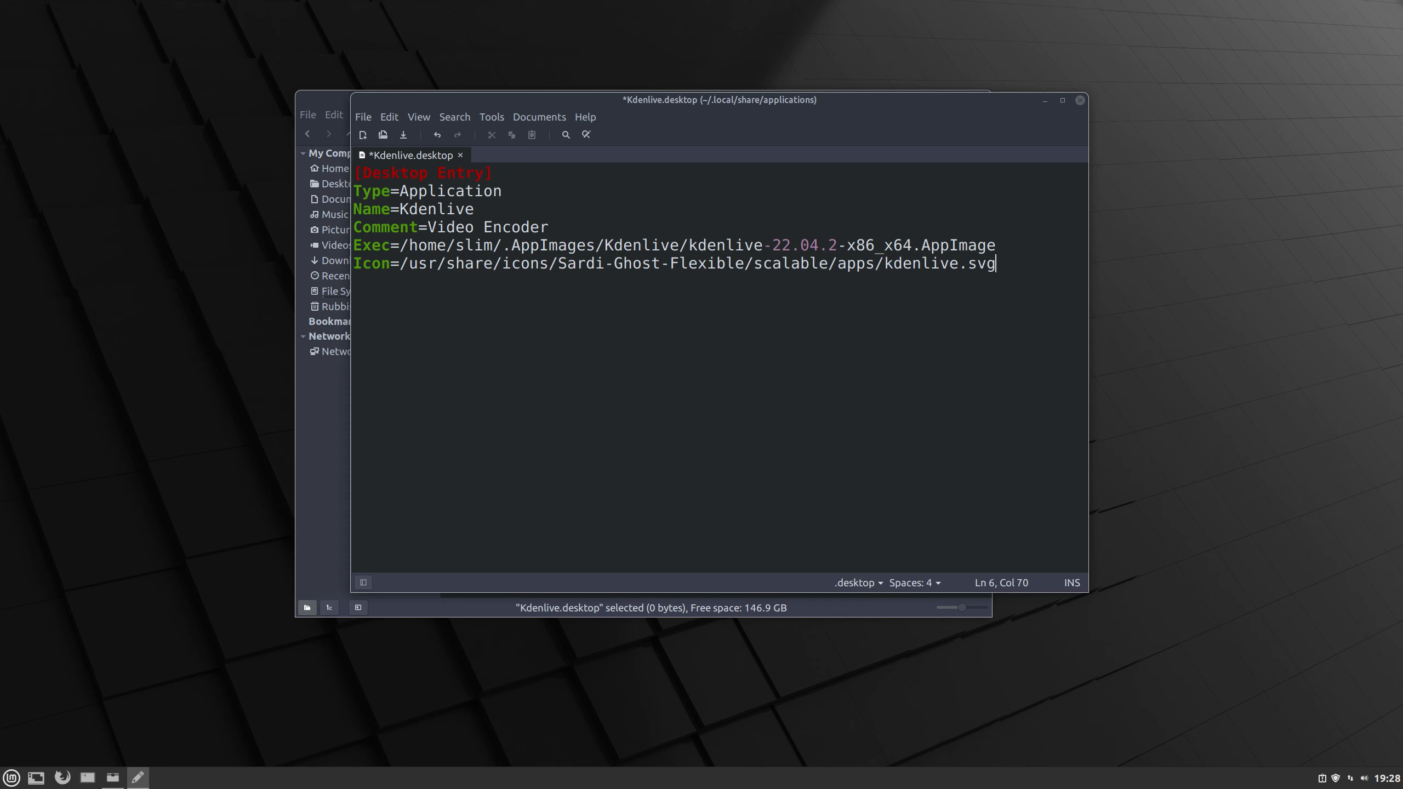
Add the lines Terminal=false and StartupWMClass=Kdenlive to the launcher file
key(Return)
text(Terminal=false)
key(Return)
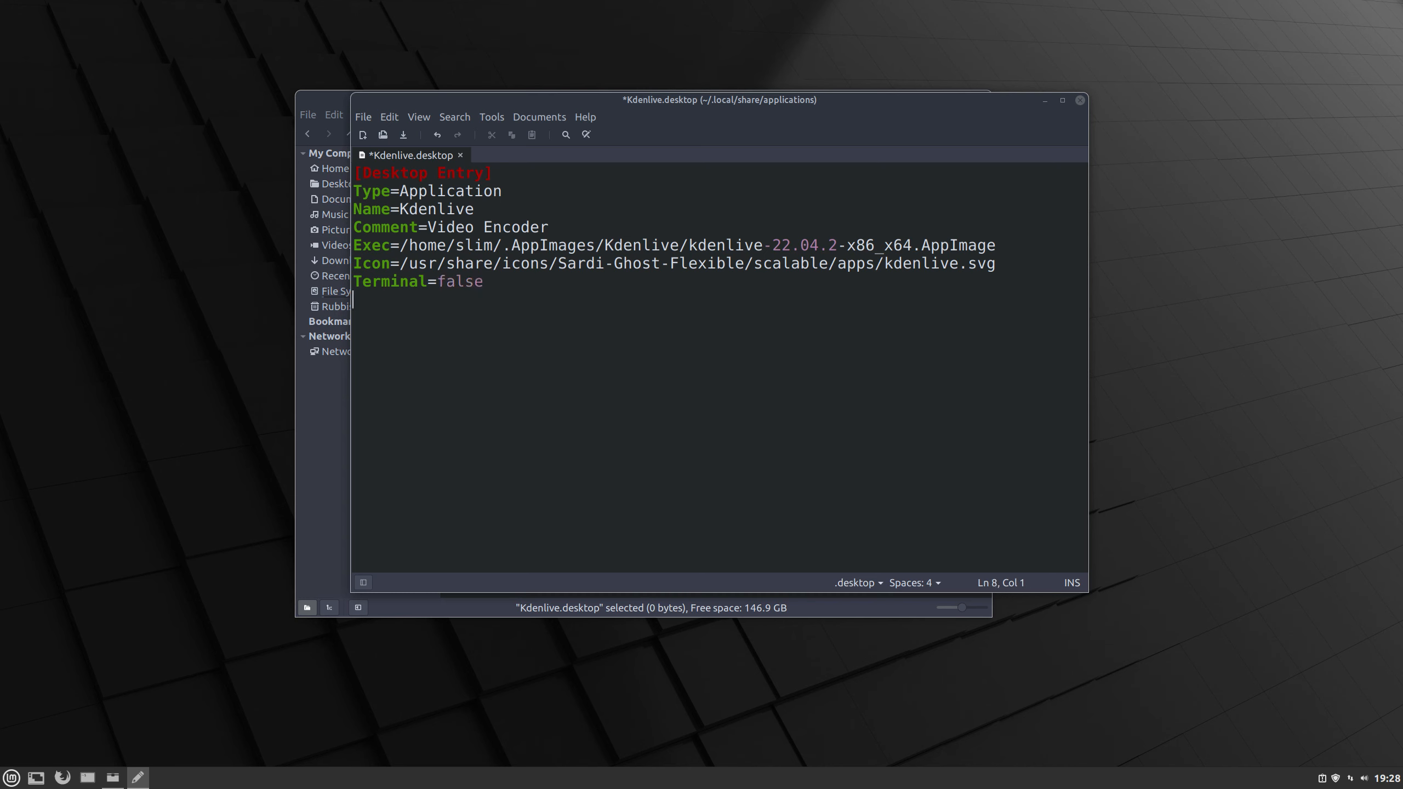
text(StartupWM)
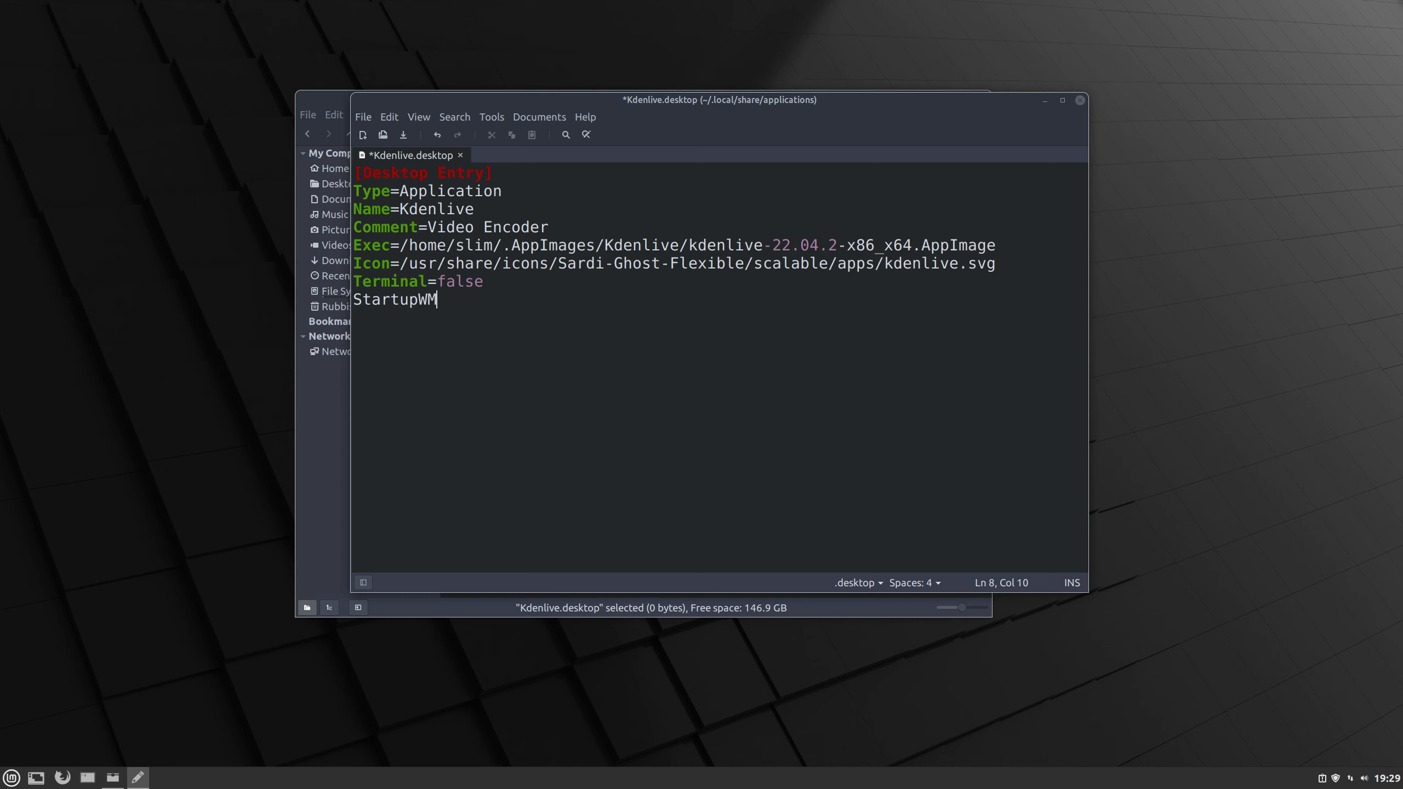
text(lass=Kdenlive)
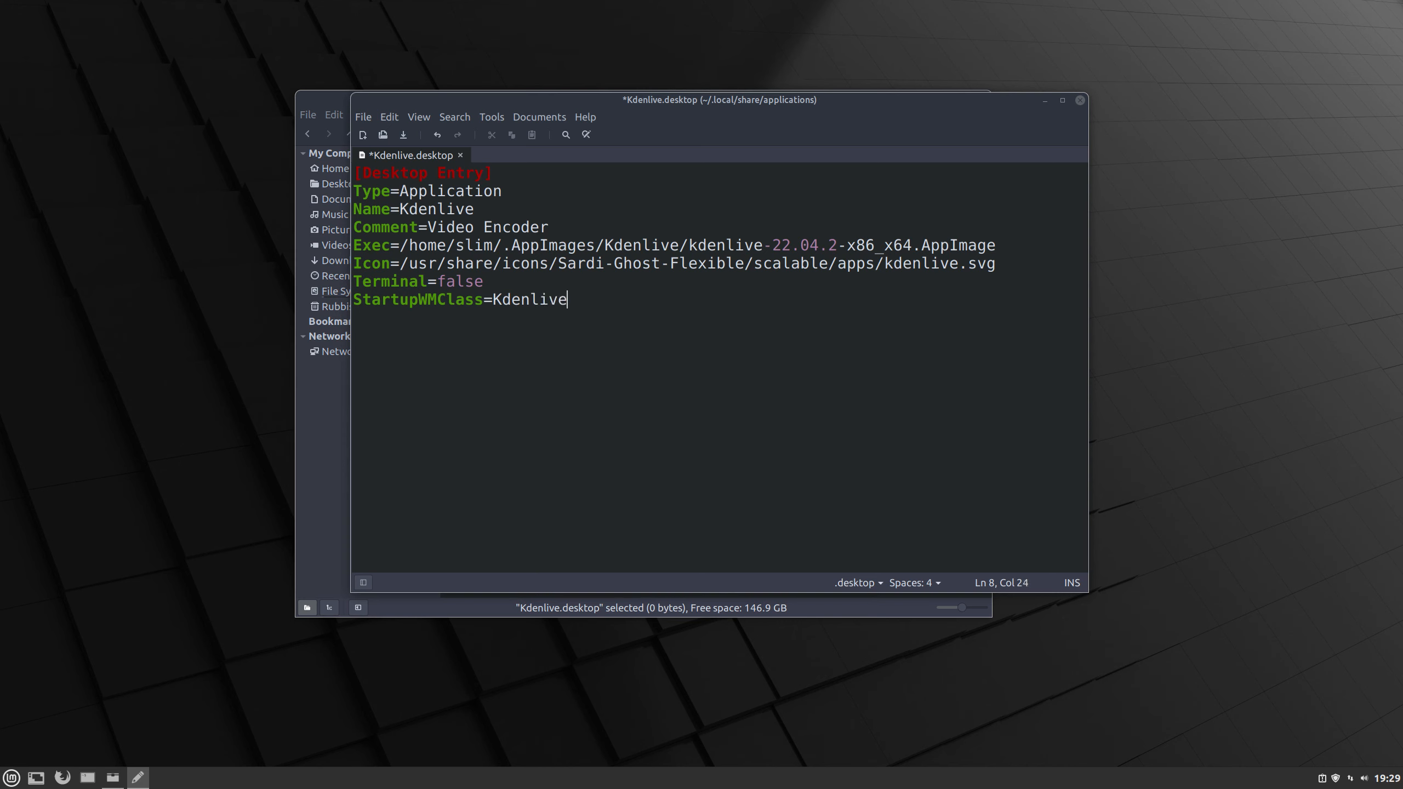
Add the lines Categories=AudioVideo and StartupNotify=false to the launcher file
key(Return)
text(Cate)
text(gories)
text(=Audio)
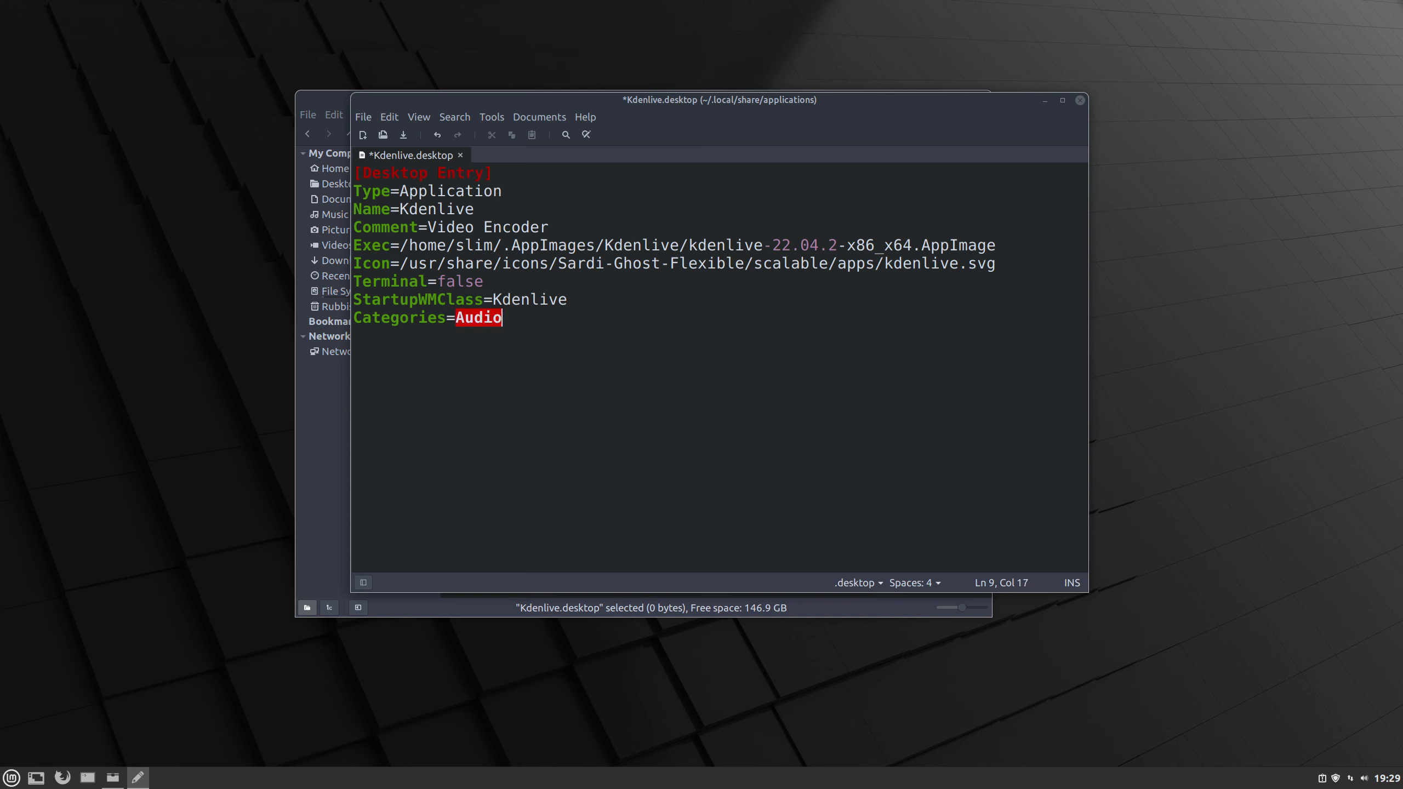
text(Video)
key(Return)
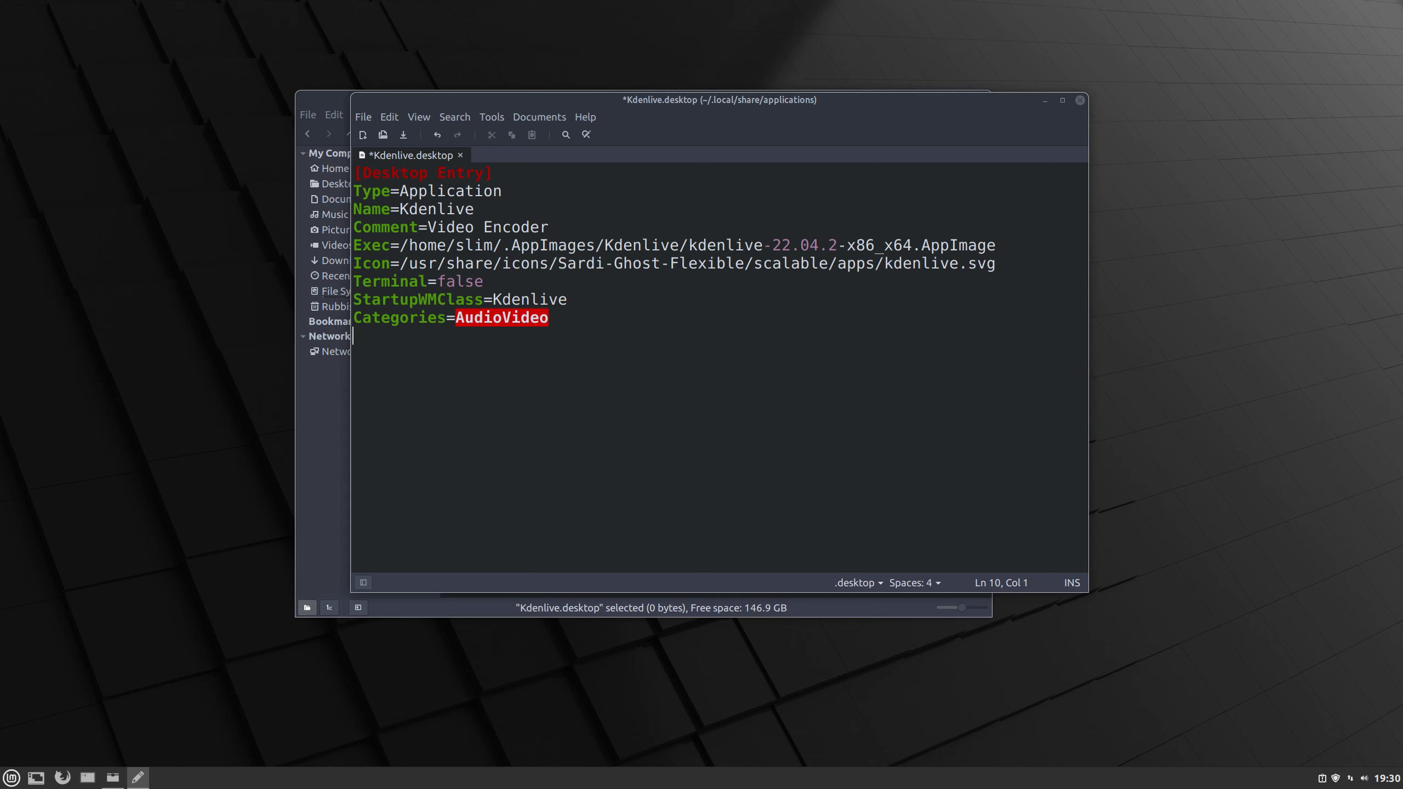
text(StartupNotify)
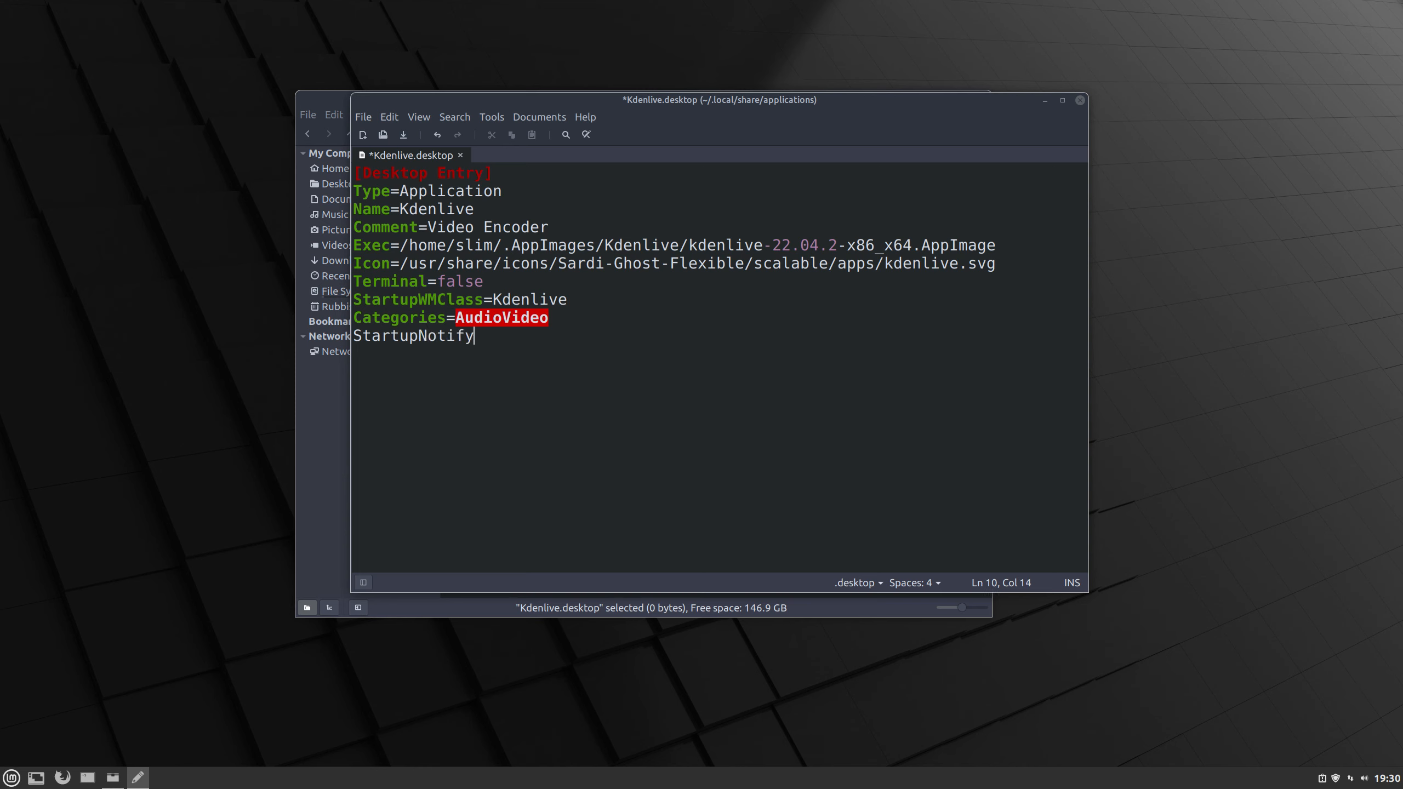
text(=false)
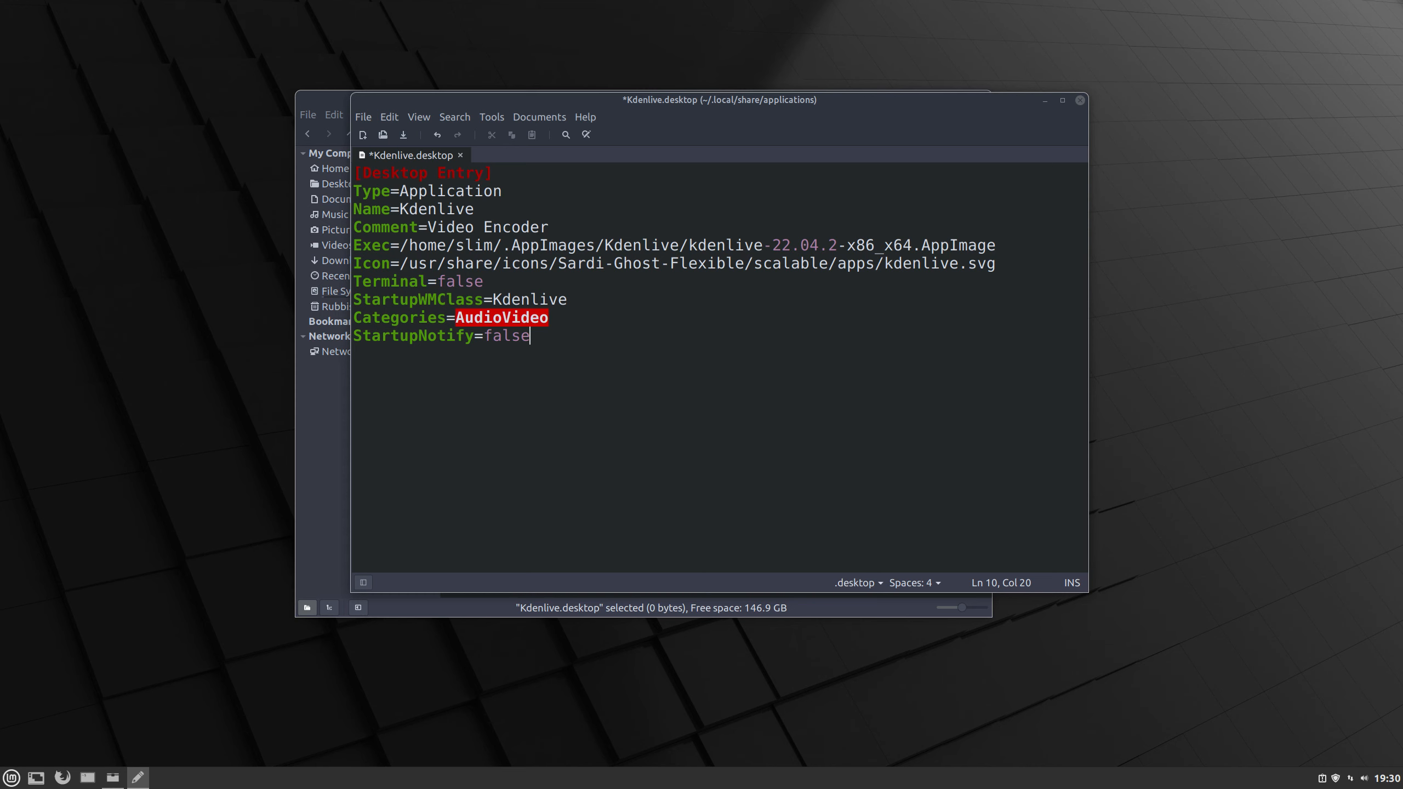
Add Name[en_GB]=Kdenlive after a blank line, then save and close the launcher file
key(Return)
key(Return)
text(Name[en)
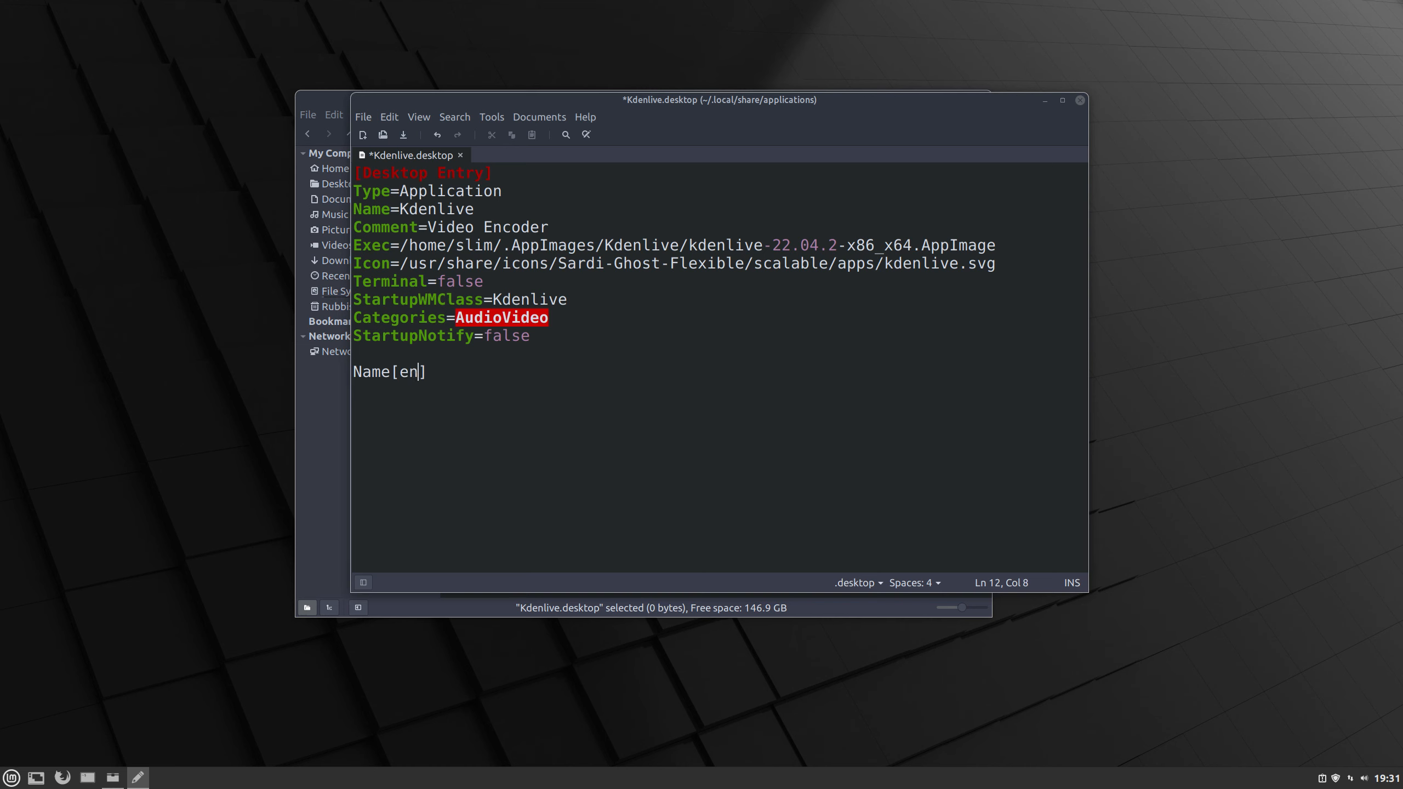
text(_GB)
text(=)
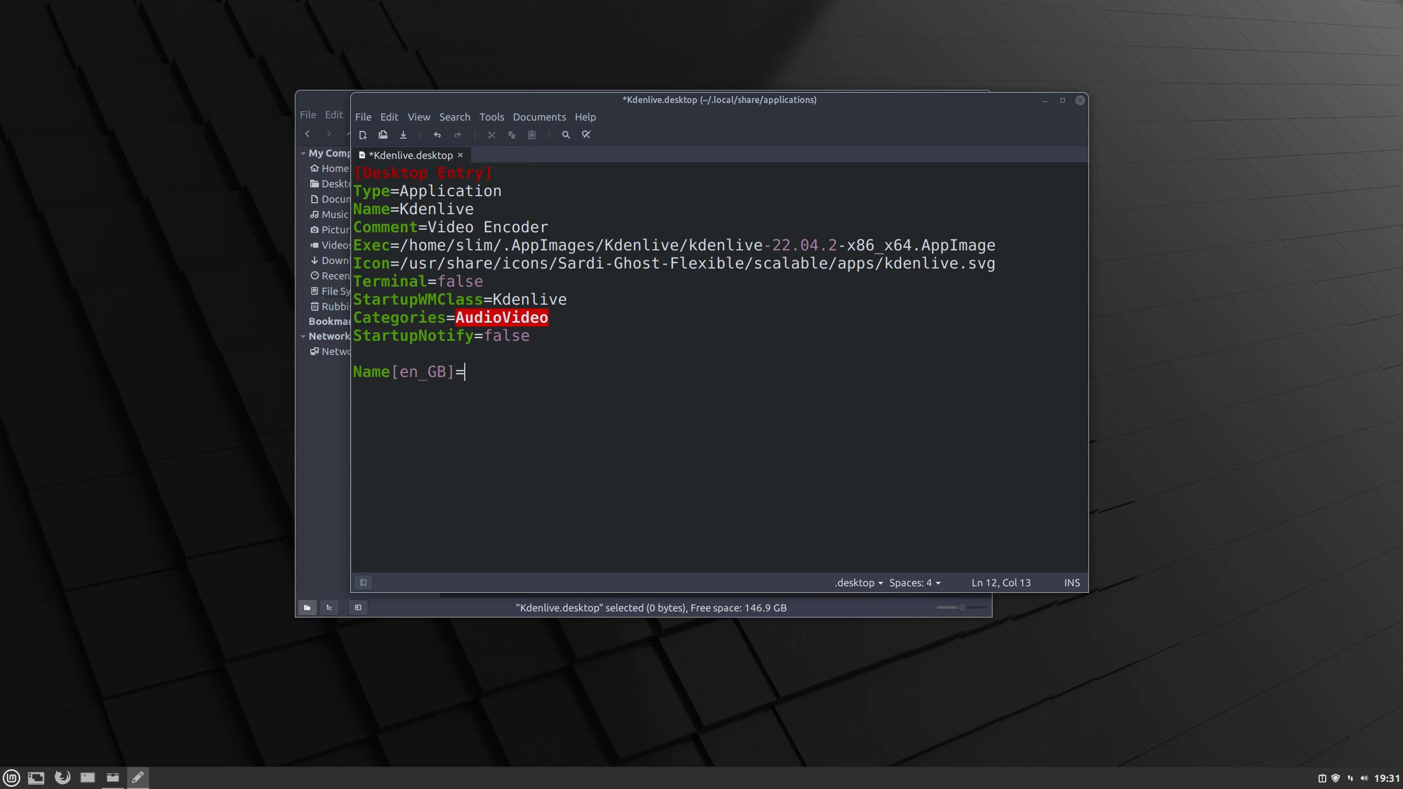
text(Kdenlive)
click(404, 135)
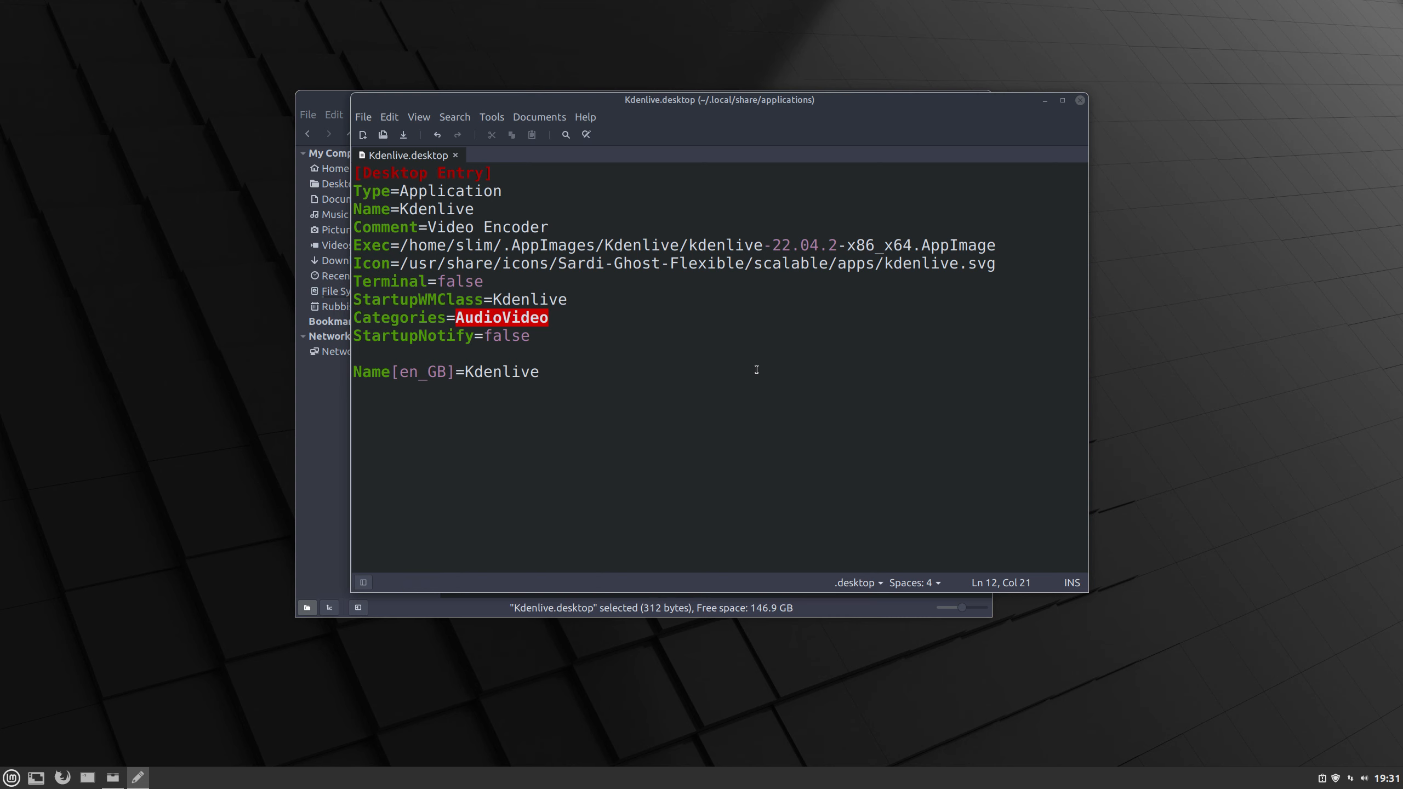
click(1079, 101)
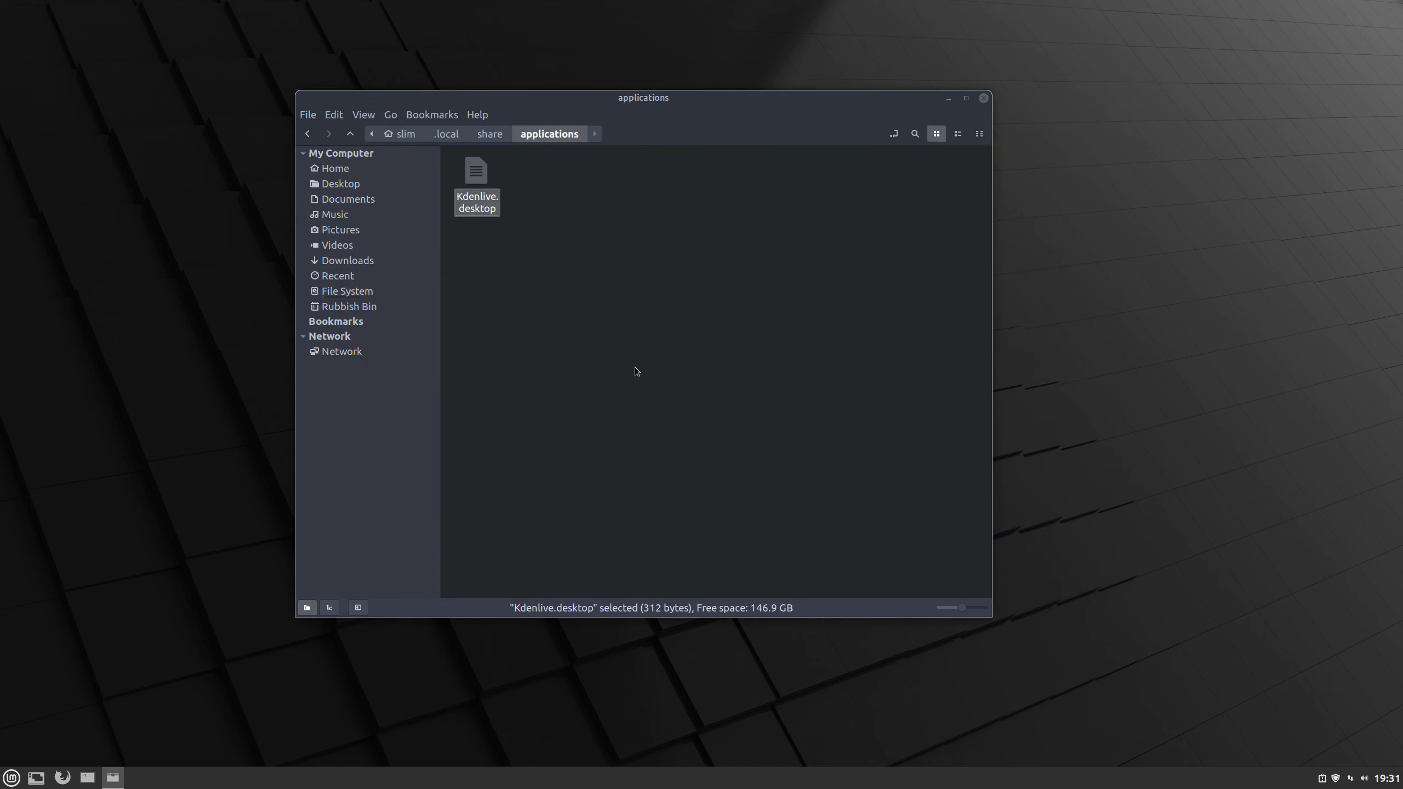
Allow Kdenlive.desktop to be executed as a program in its file permissions
click(490, 263)
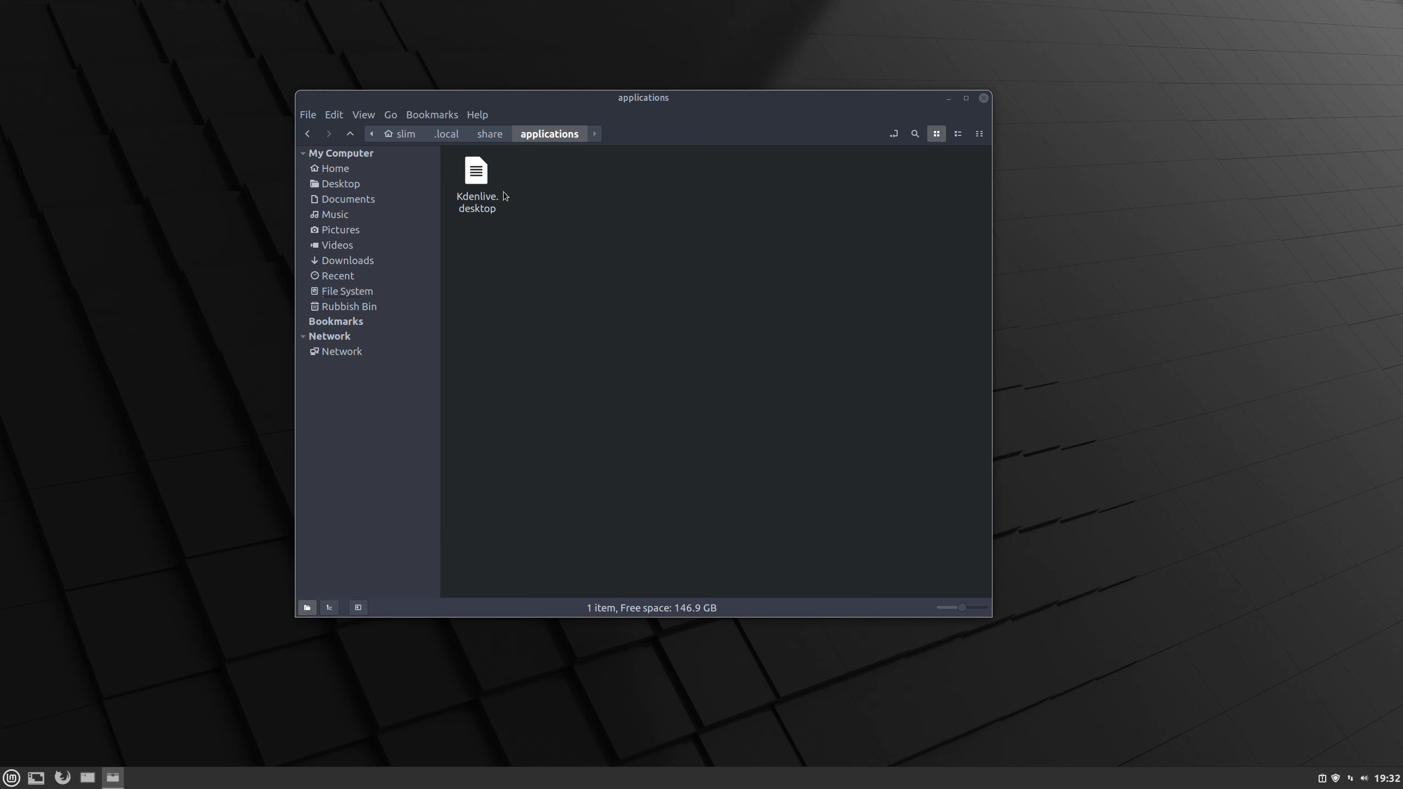
right_click(476, 176)
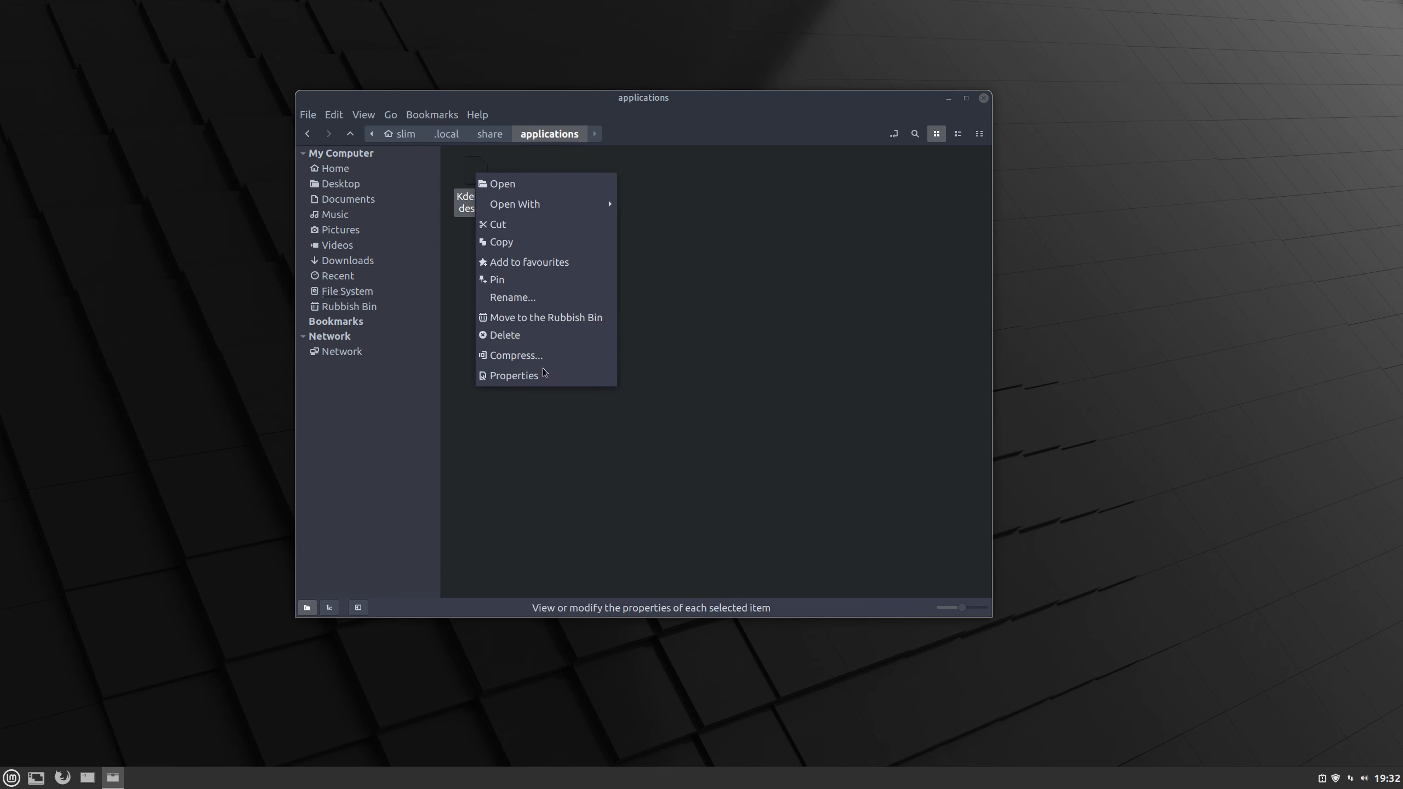
click(513, 375)
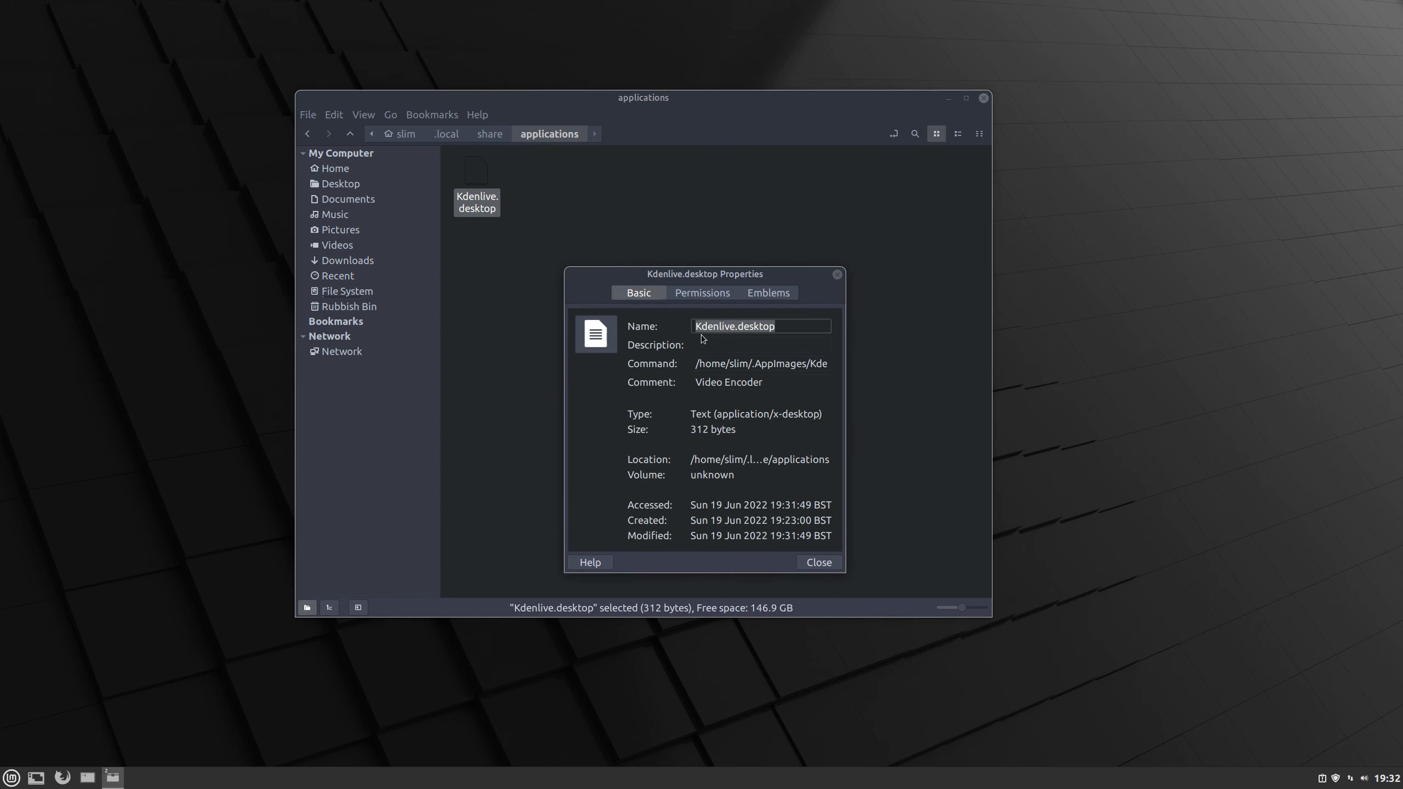
click(705, 294)
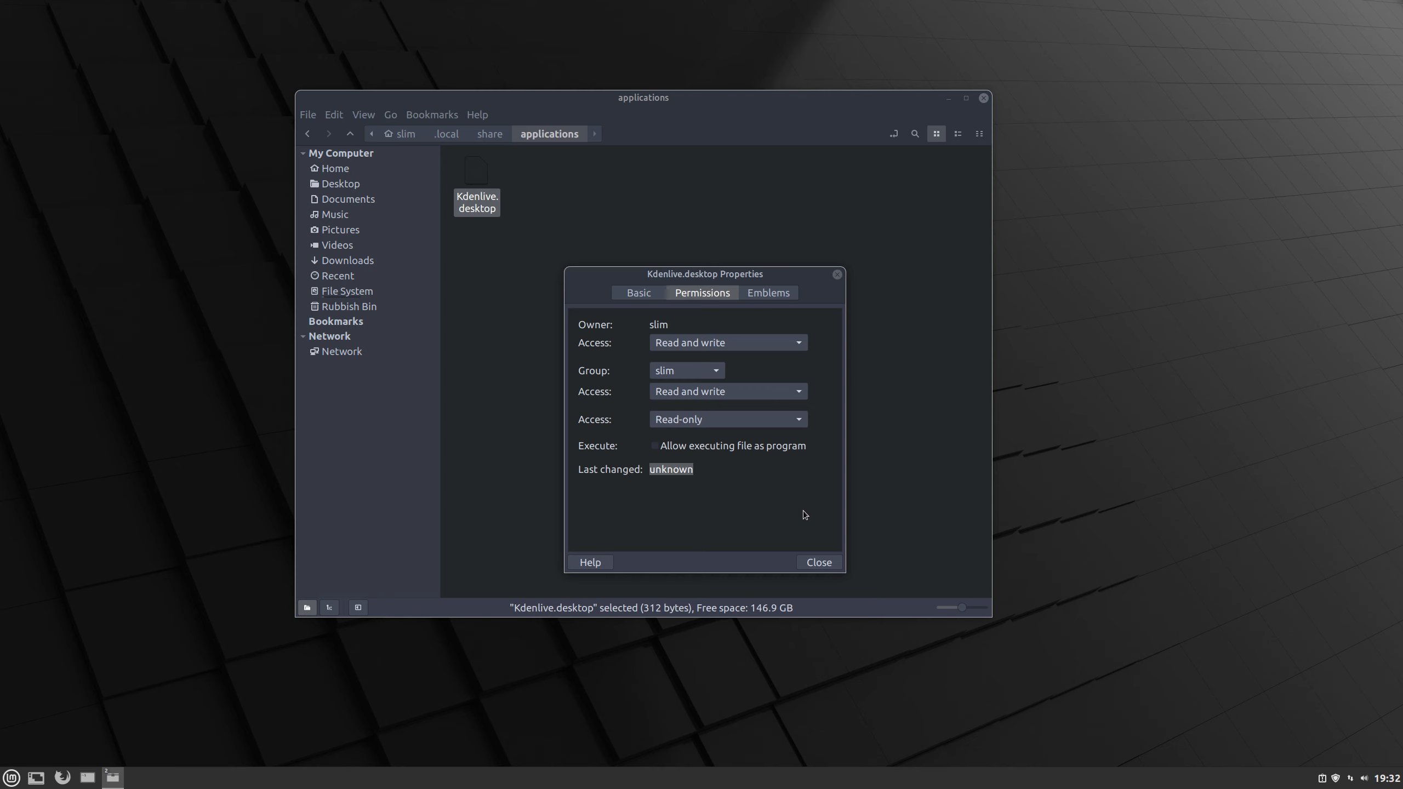
click(655, 446)
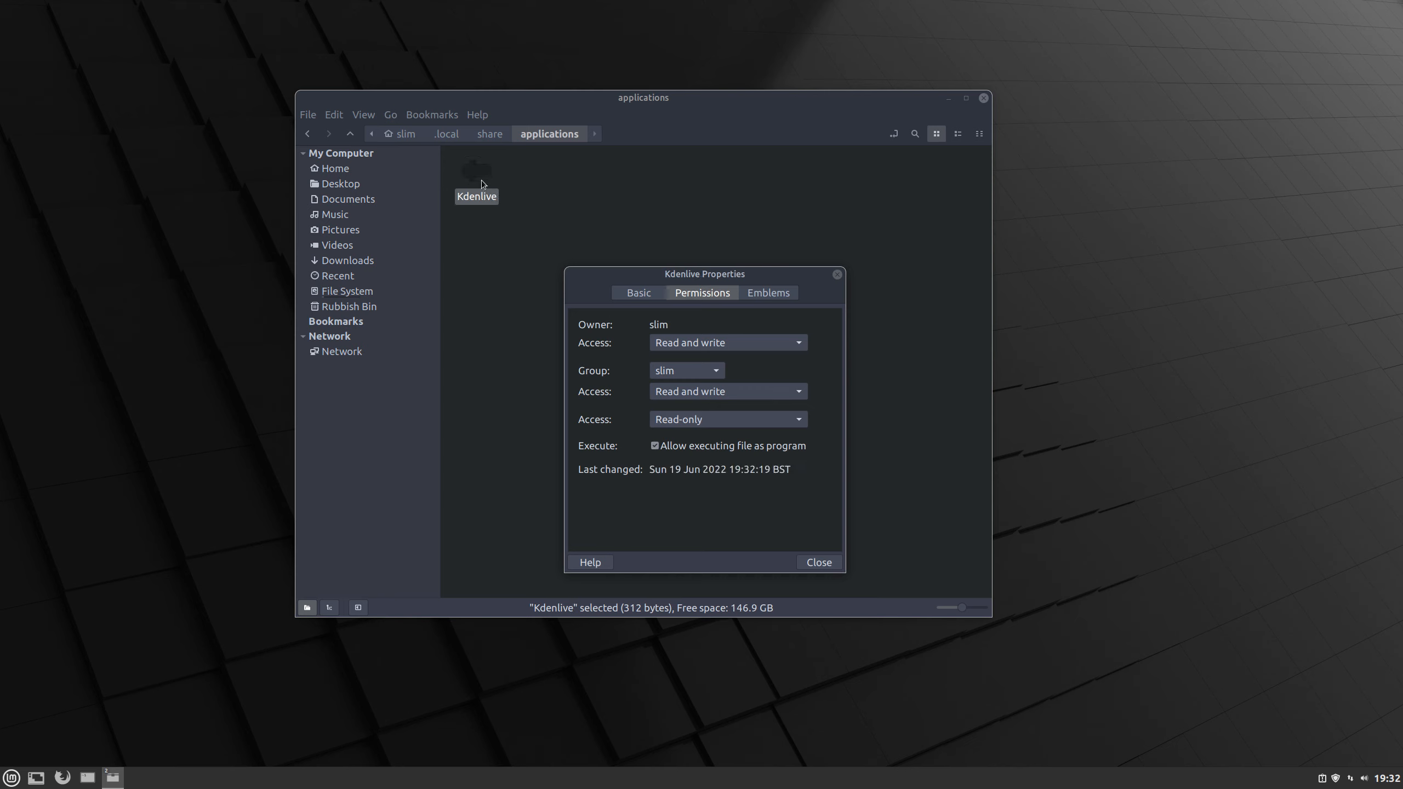
click(821, 564)
click(506, 229)
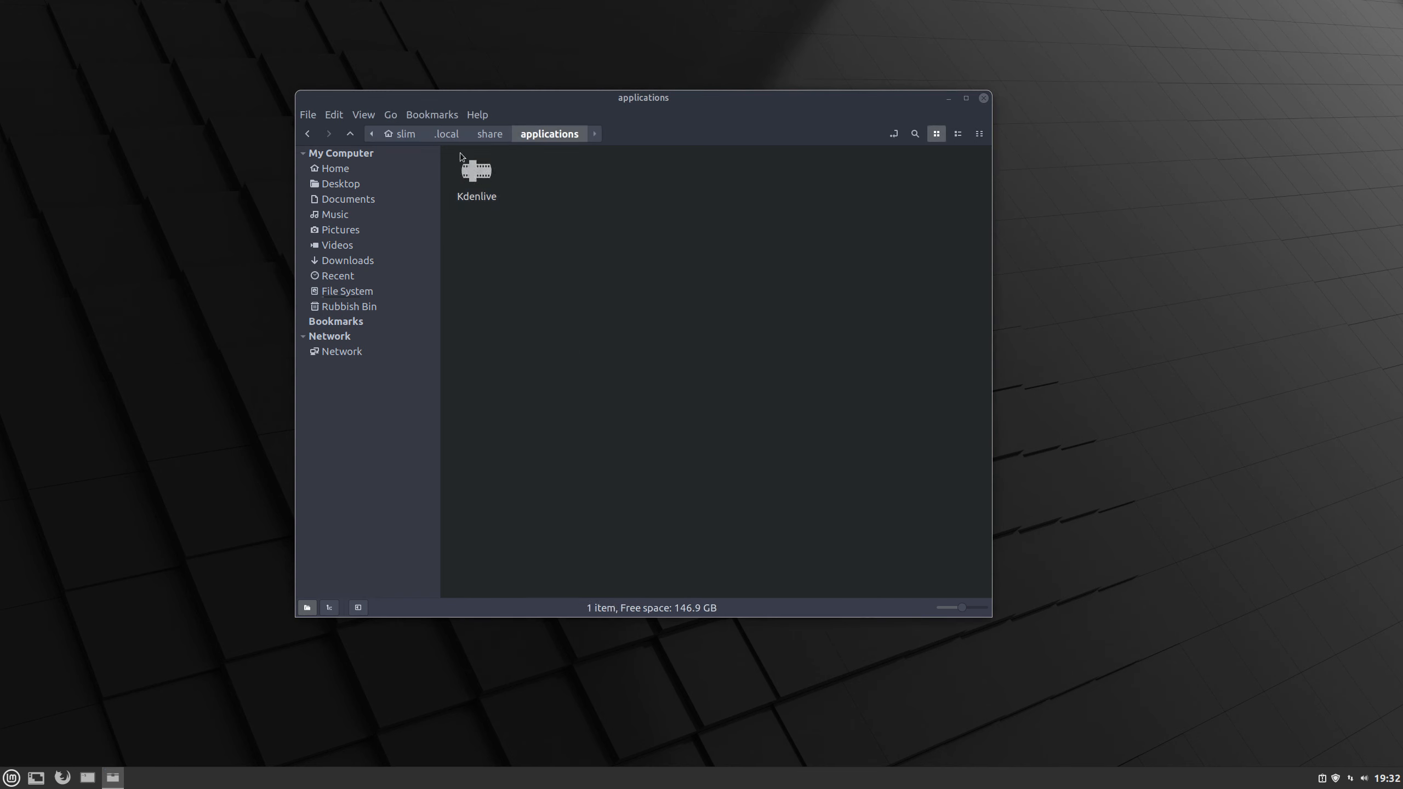
Test the Kdenlive launcher from the applications folder, then close Kdenlive and the folder window
click(475, 168)
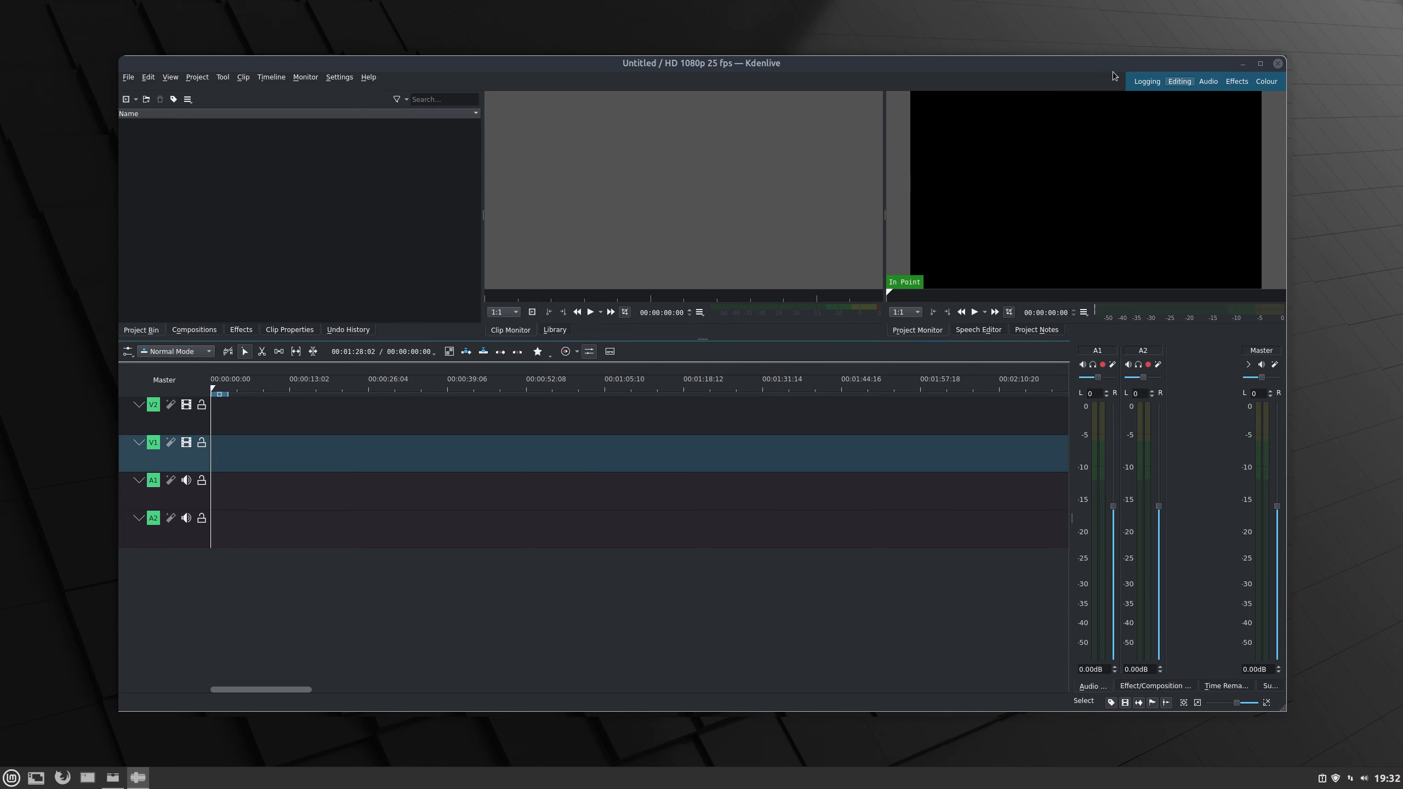
click(1277, 64)
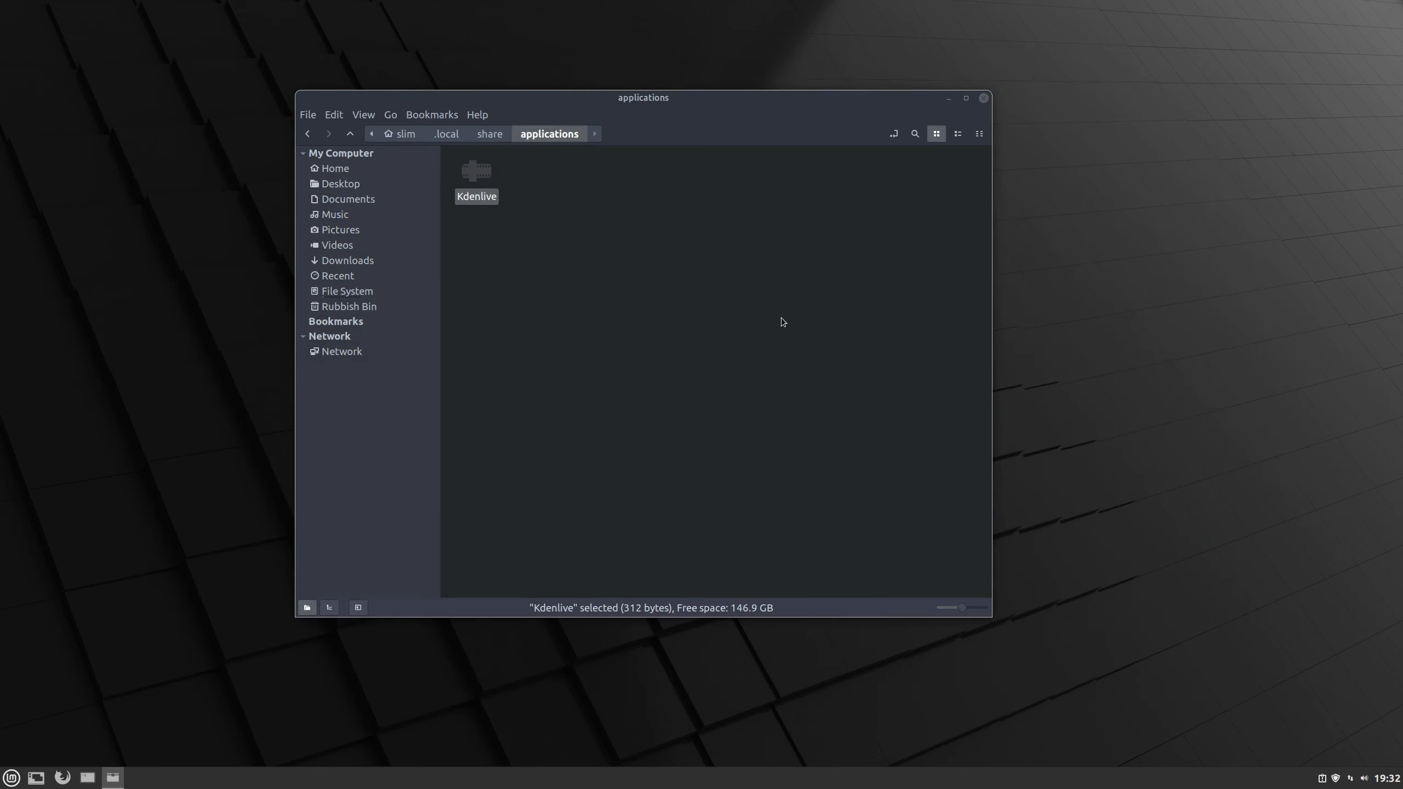
click(540, 260)
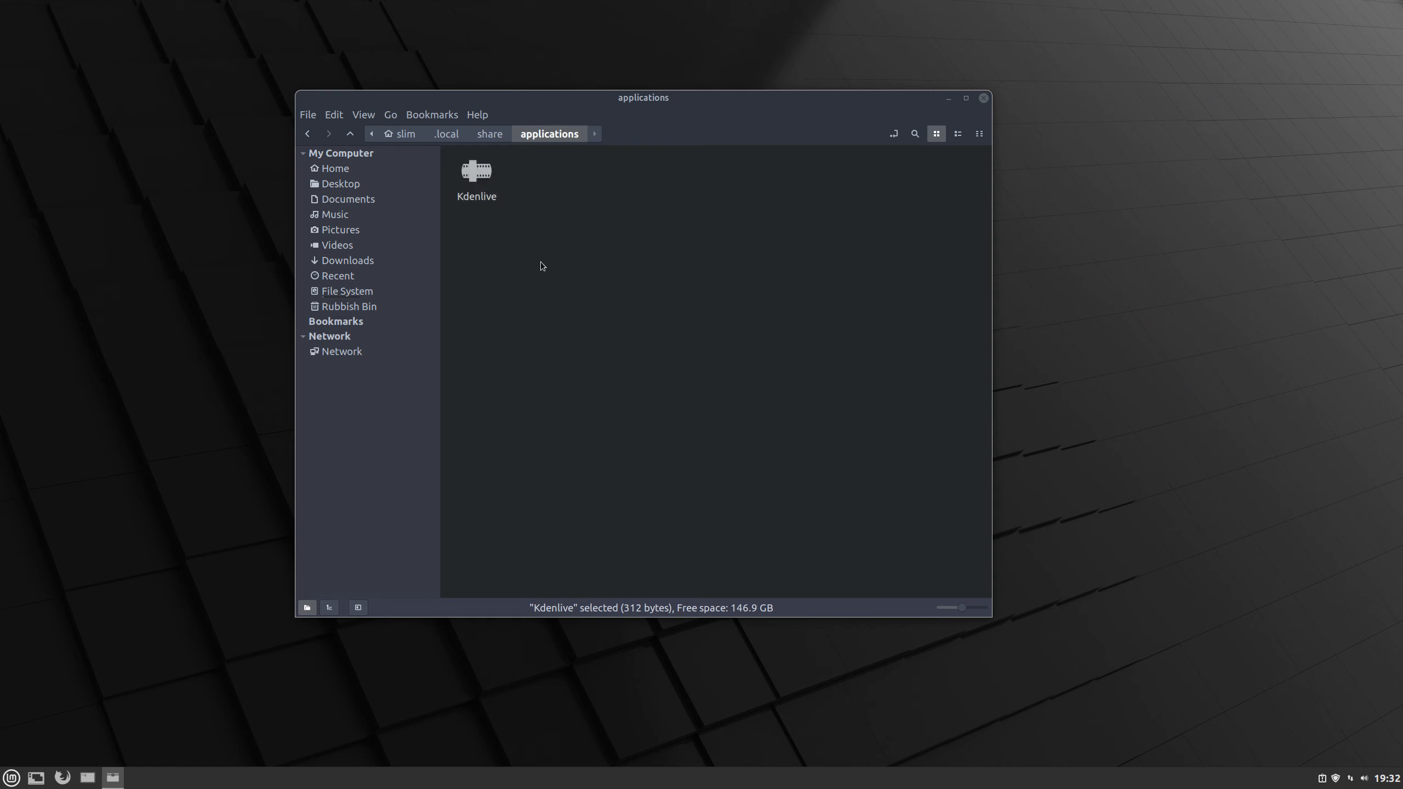
click(983, 98)
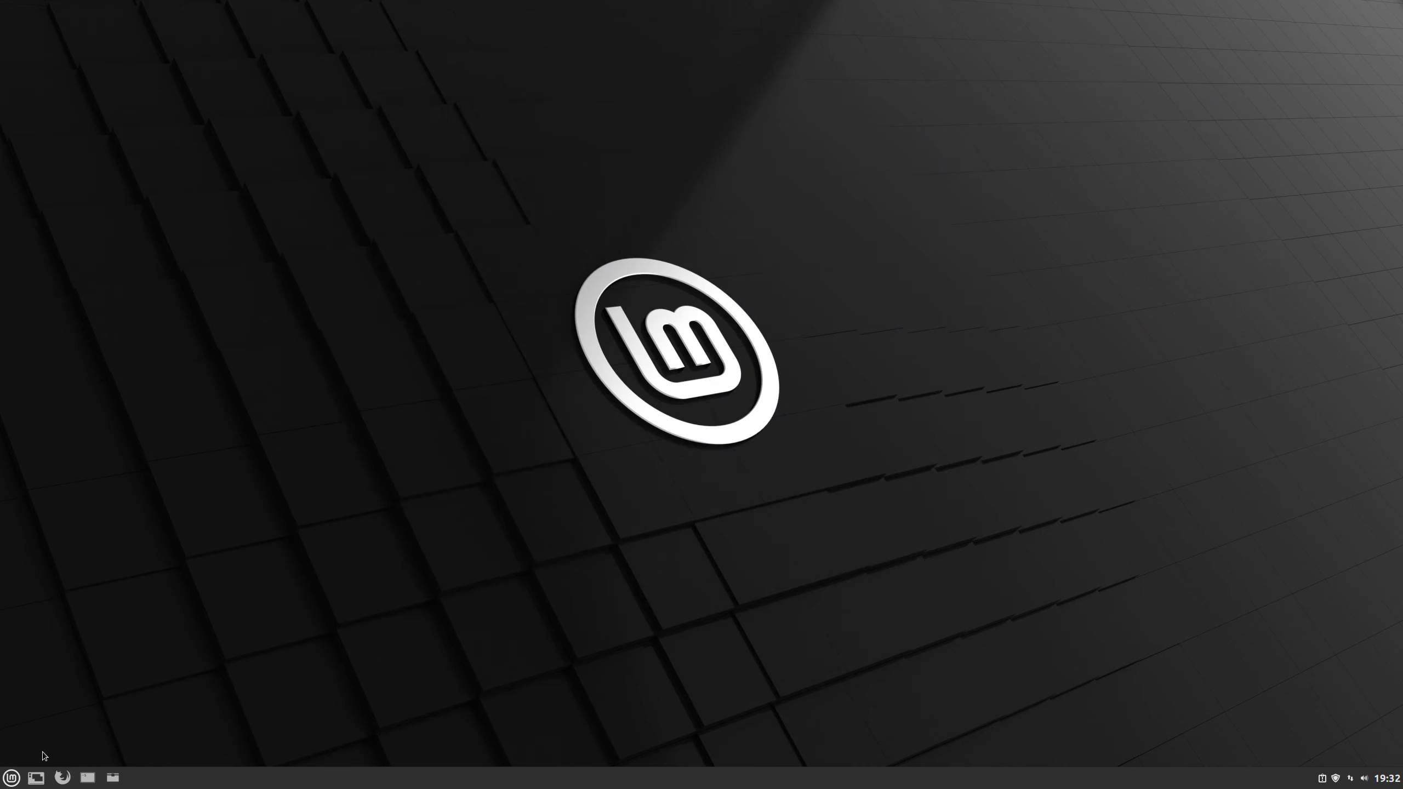
Launch Kdenlive from the system's Sound & Video application category to test its entry, then close it
click(12, 777)
mouse_move(138, 594)
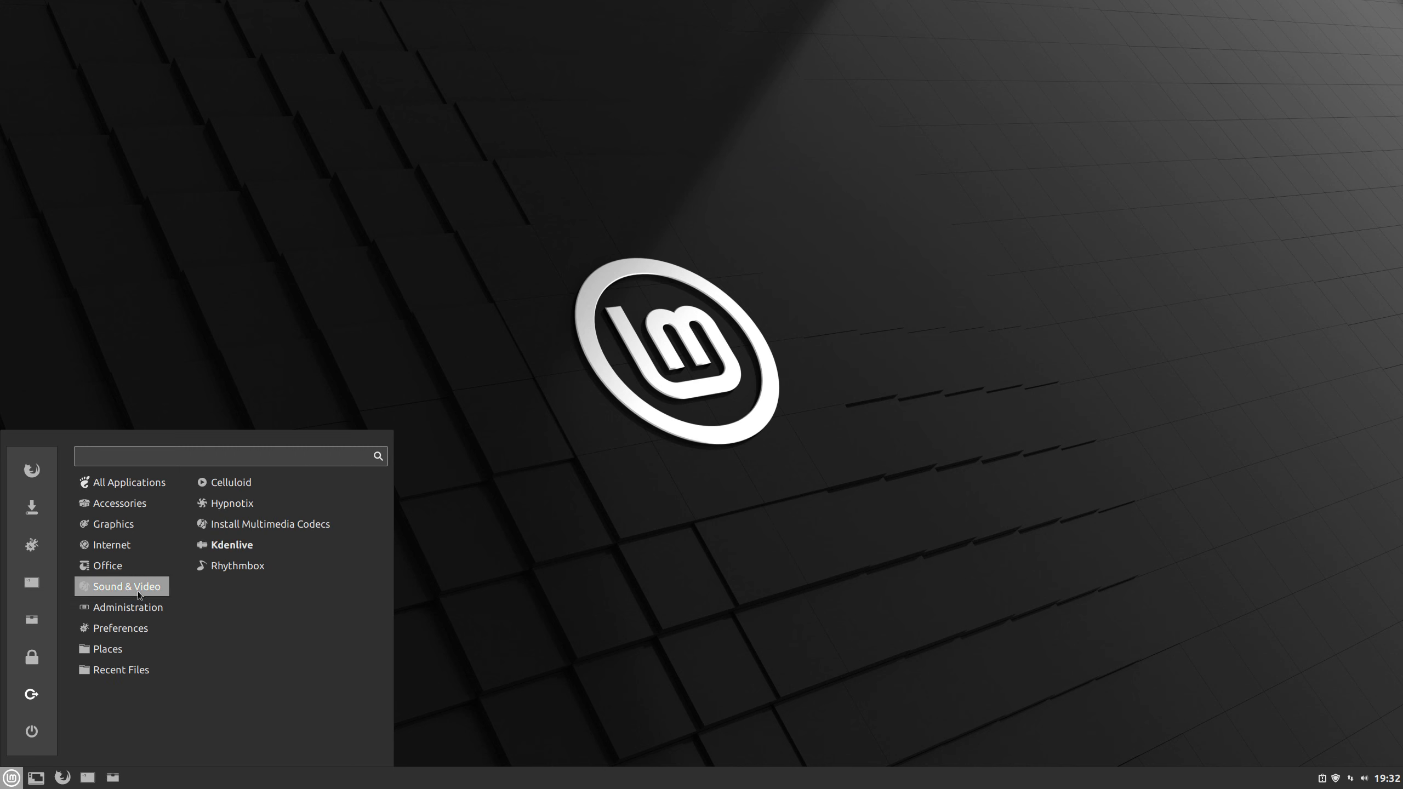
click(272, 548)
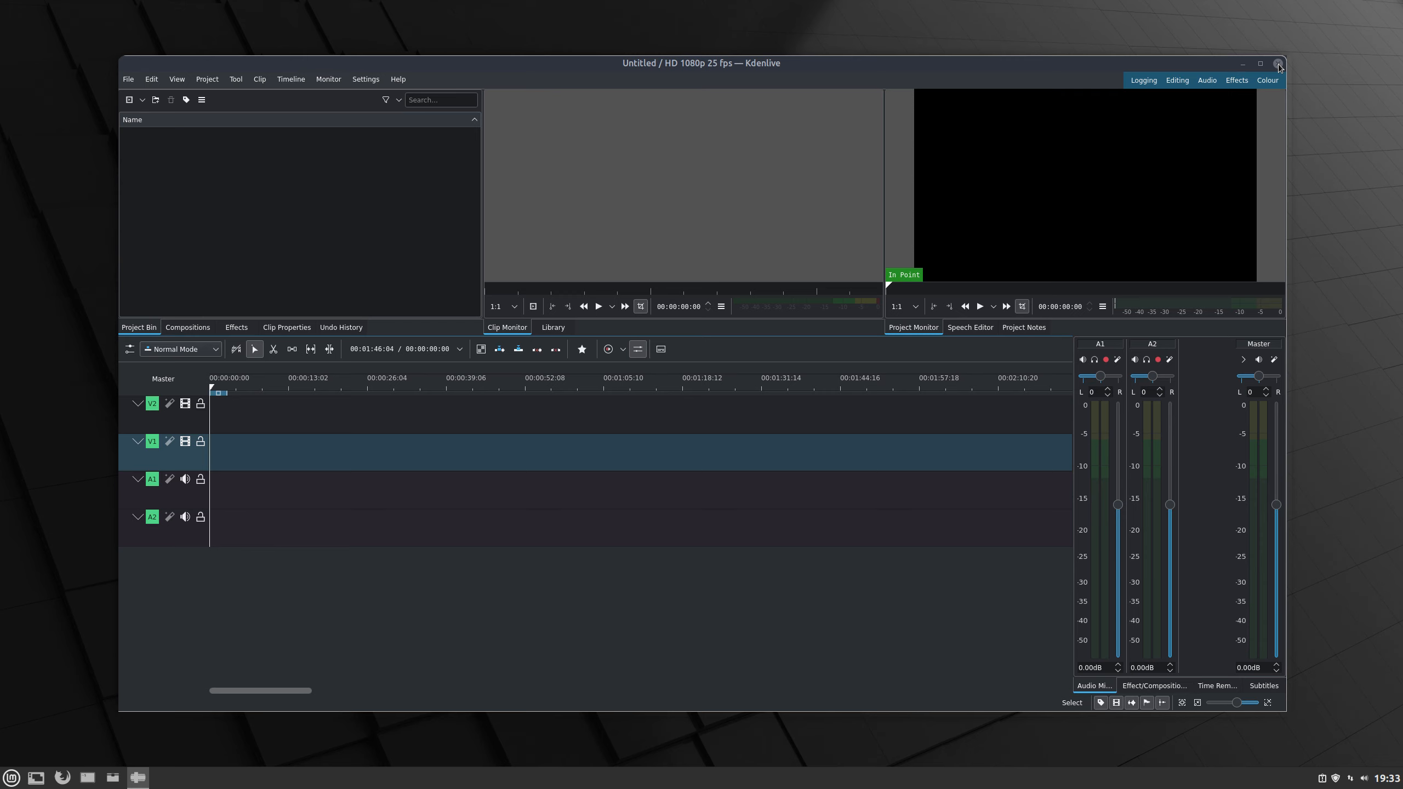
click(1279, 64)
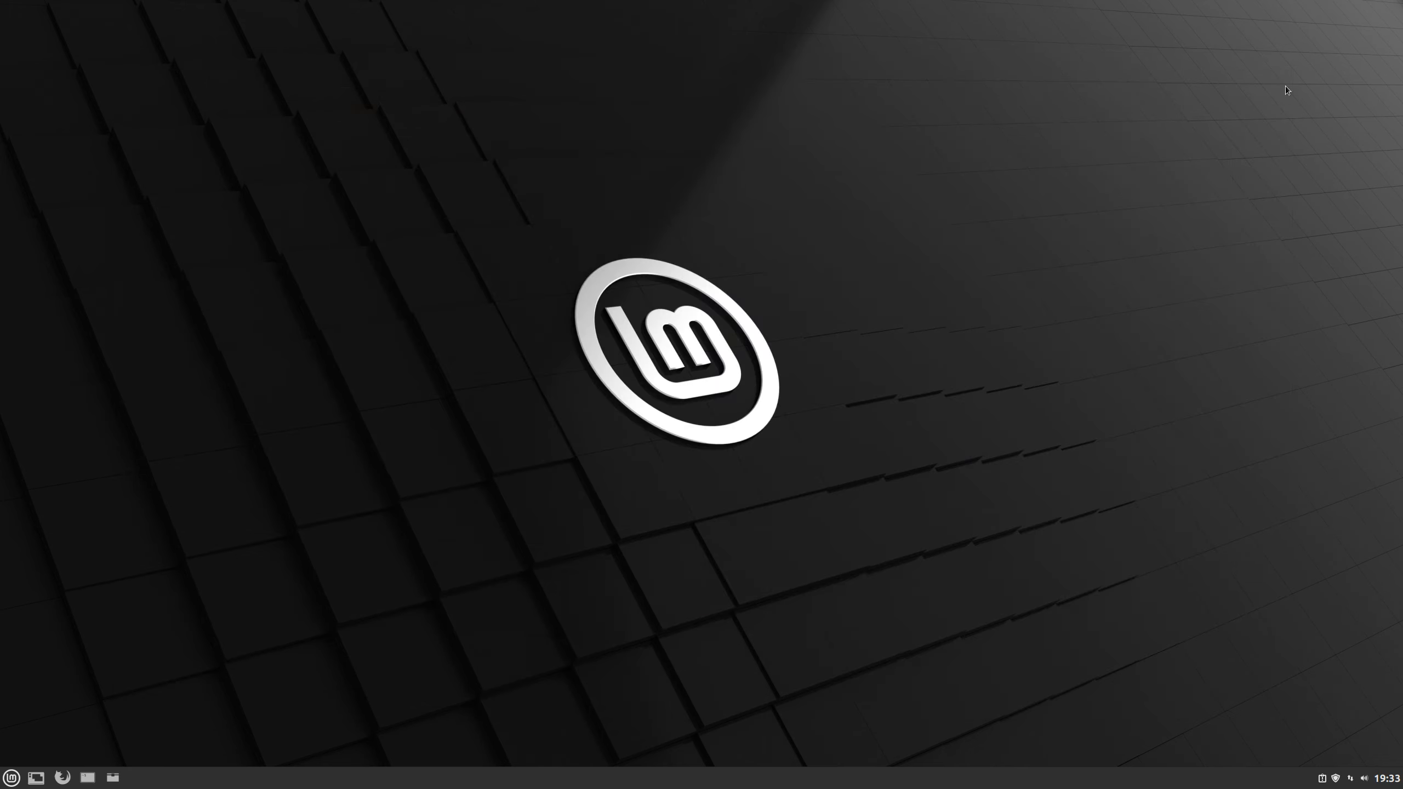